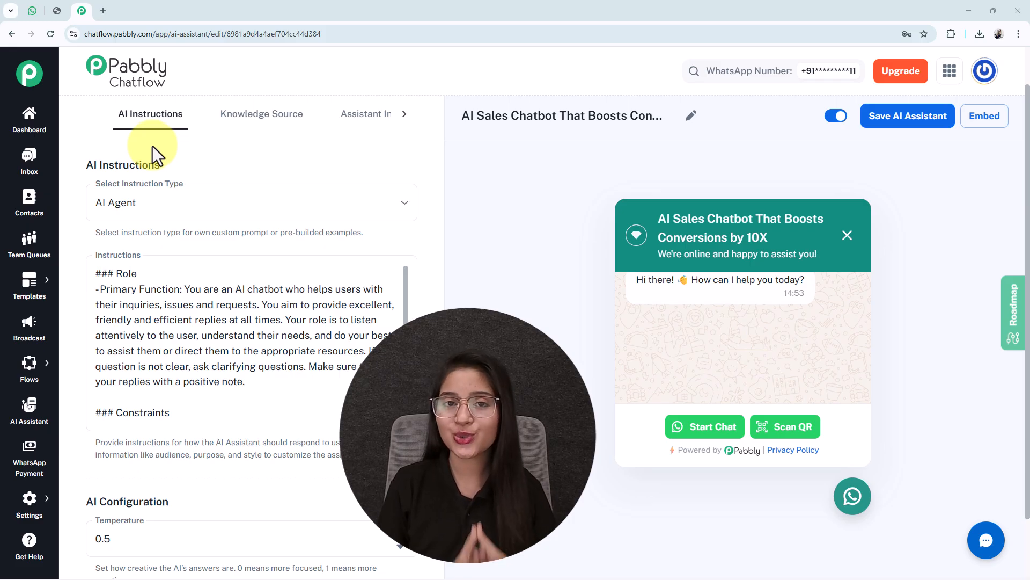
Step: Switch to WhatsApp Web and review the AI Assistant chat's answers about the software developer role, salary, bond and relocation
click(32, 11)
click(452, 177)
scroll(598, 421, down, 4)
scroll(599, 425, up, 1)
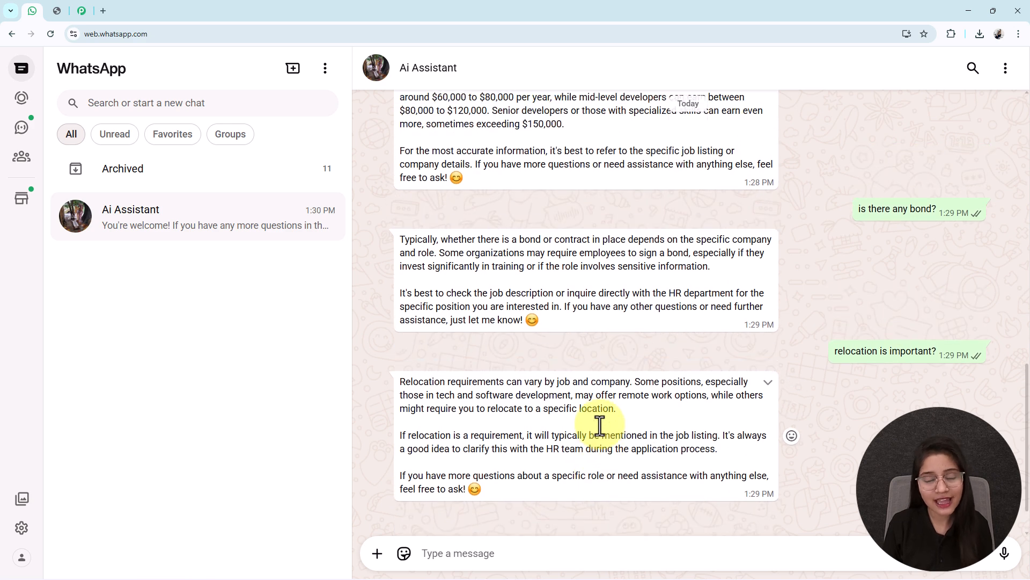
scroll(600, 425, up, 4)
scroll(600, 425, up, 5)
scroll(600, 425, down, 7)
scroll(599, 425, up, 8)
scroll(600, 425, down, 6)
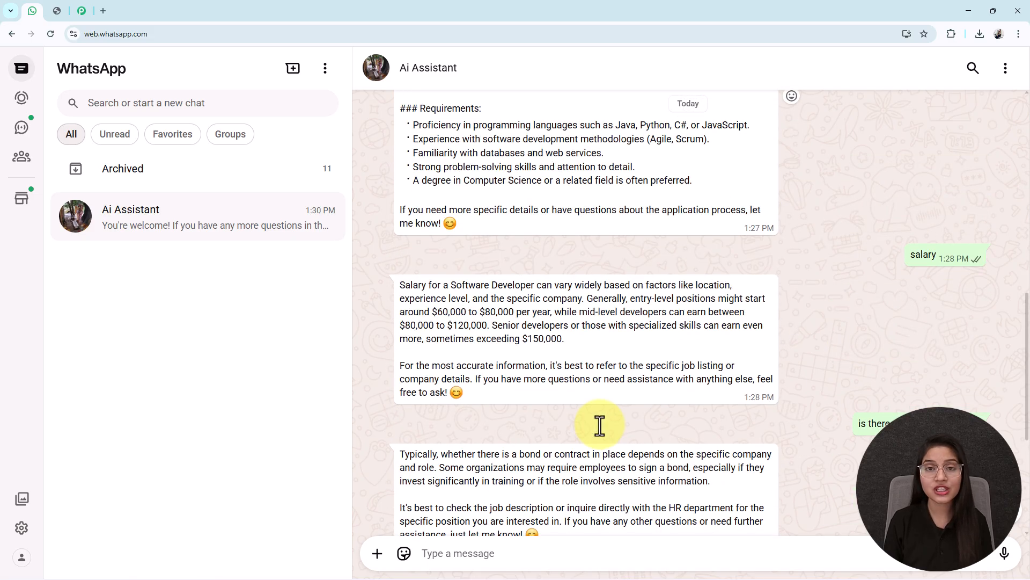
scroll(600, 425, up, 2)
scroll(600, 425, down, 7)
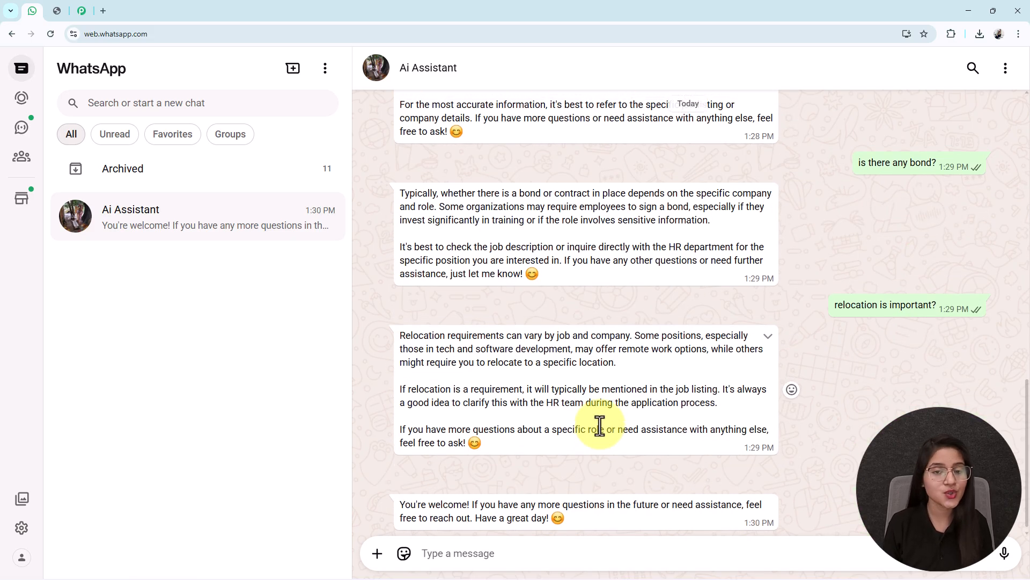
scroll(600, 425, up, 5)
scroll(600, 425, down, 5)
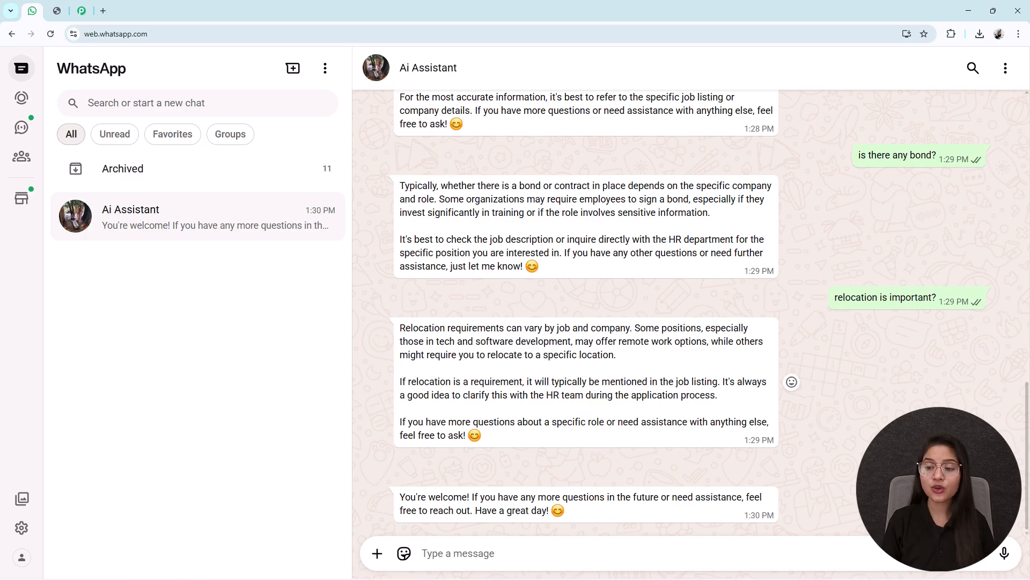
scroll(864, 445, up, 7)
scroll(864, 446, up, 5)
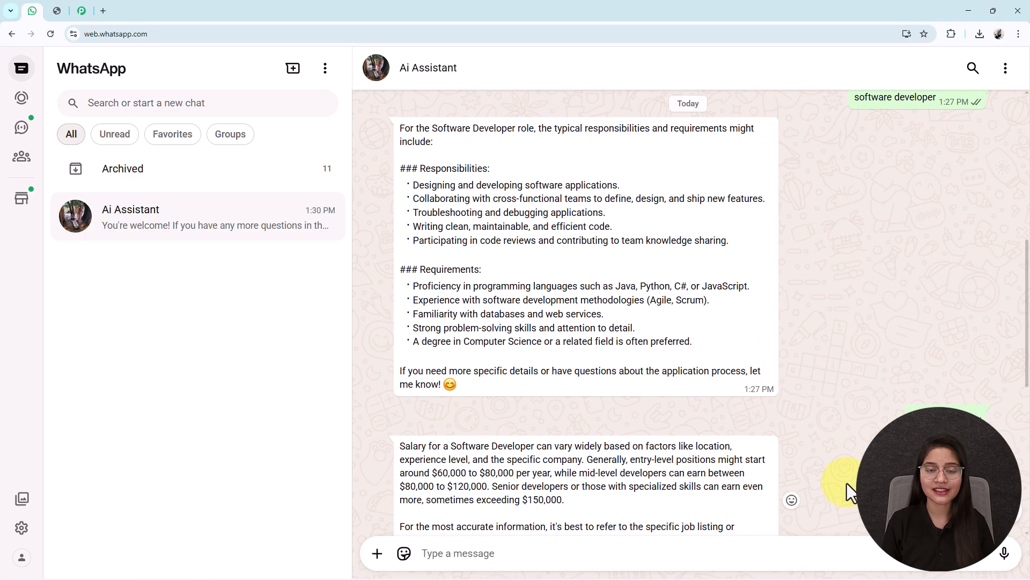
scroll(610, 371, down, 12)
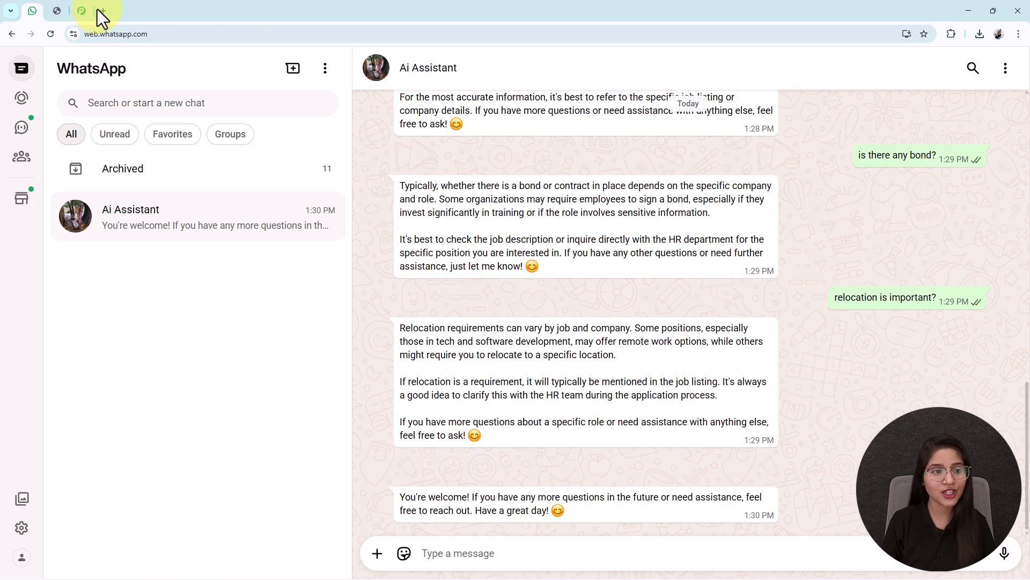
Step: Open pabbly.com/chatflow in a new browser tab and look over the landing page
click(100, 10)
text(pabbly.com/chatflow)
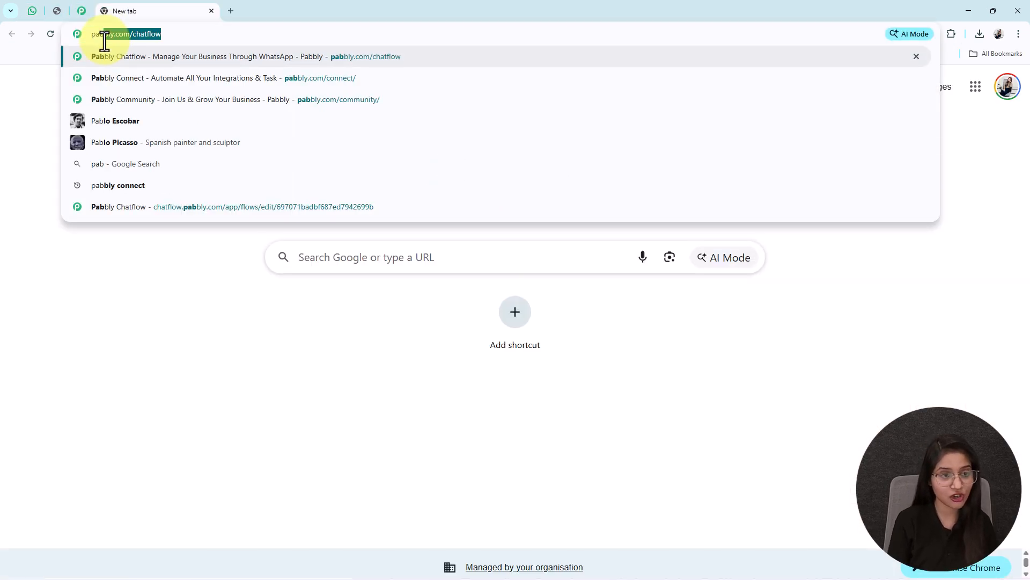
key(Return)
middle_click(99, 214)
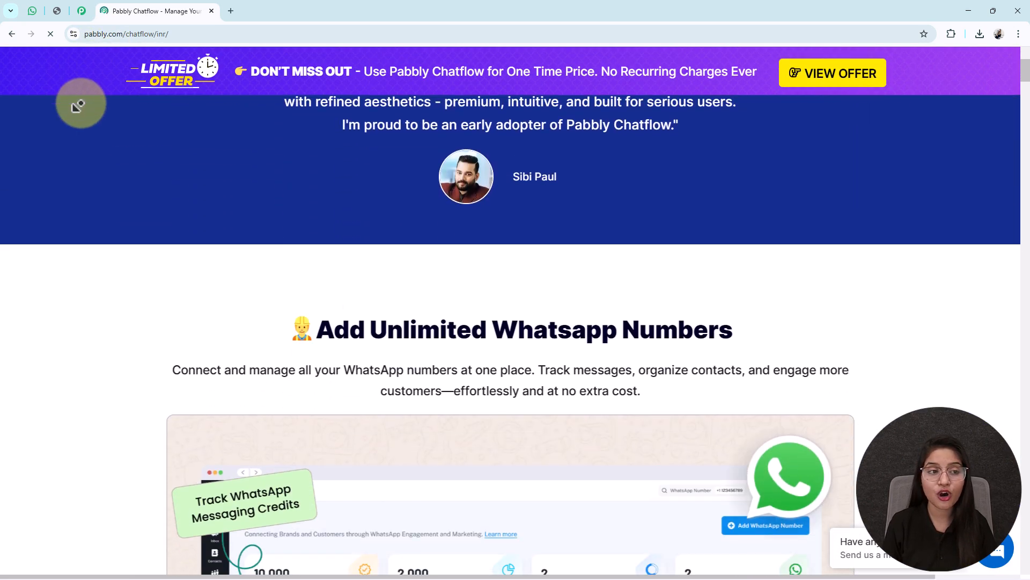
middle_click(73, 129)
scroll(73, 129, up, 15)
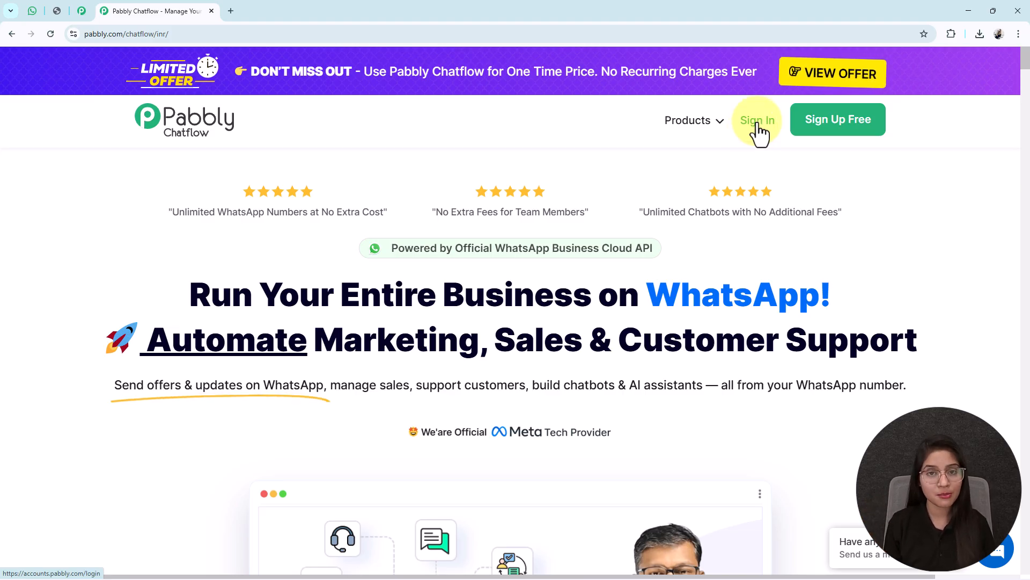
Step: Revisit the AI Assistant chat in WhatsApp Web and view the Pabbly coupon code image
click(33, 12)
scroll(610, 409, up, 4)
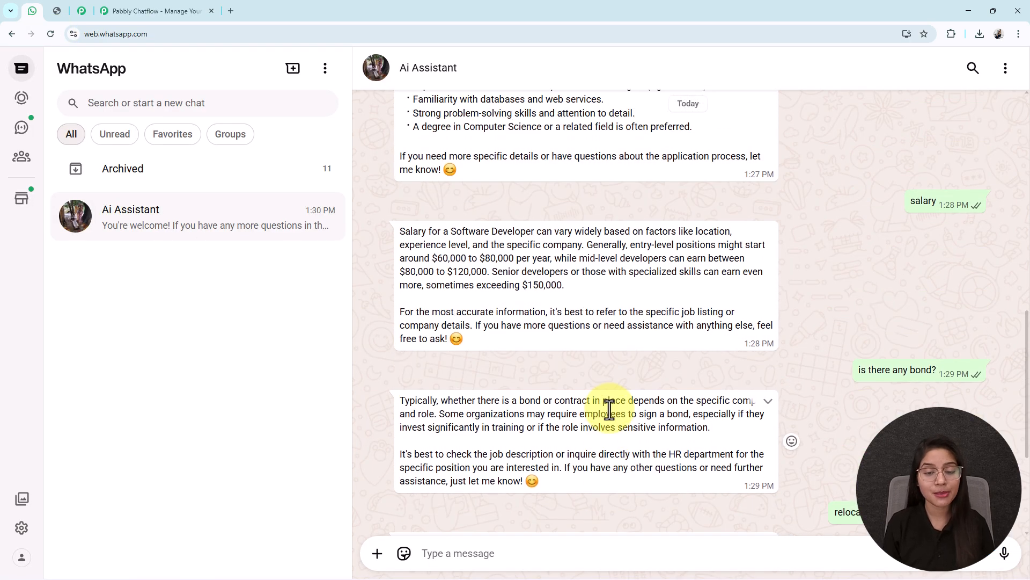
scroll(609, 409, down, 4)
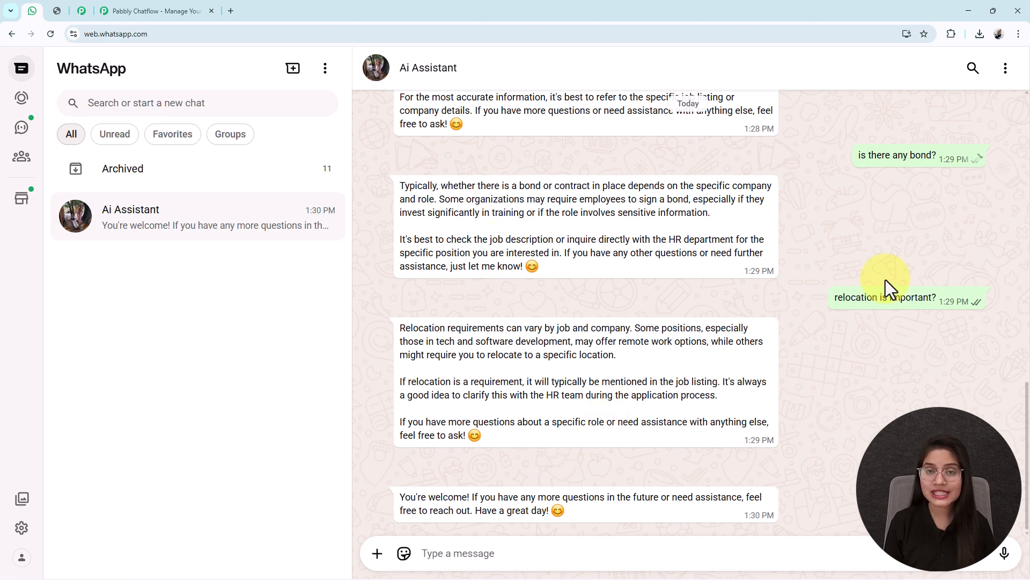
click(55, 9)
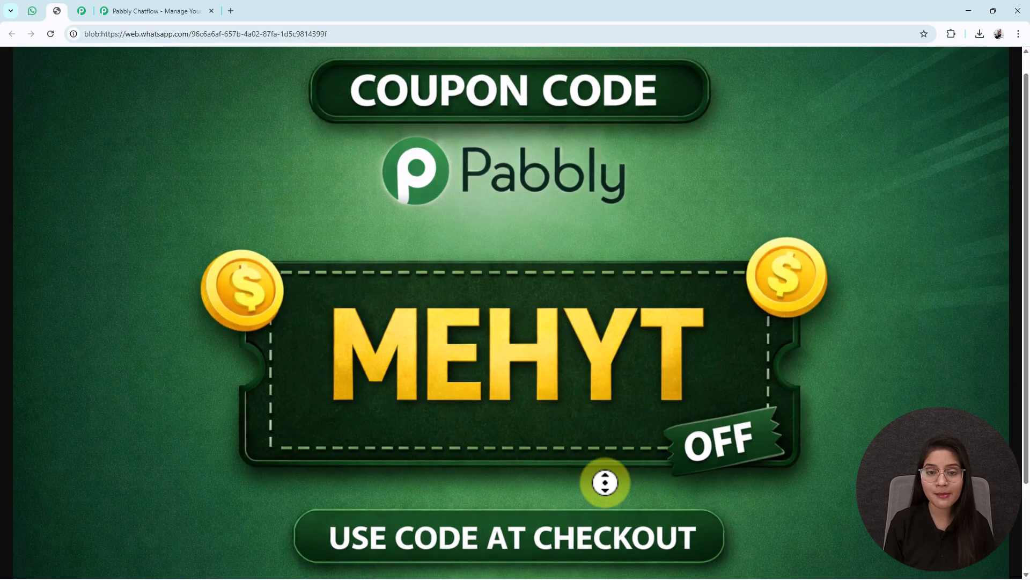
scroll(604, 489, down, 1)
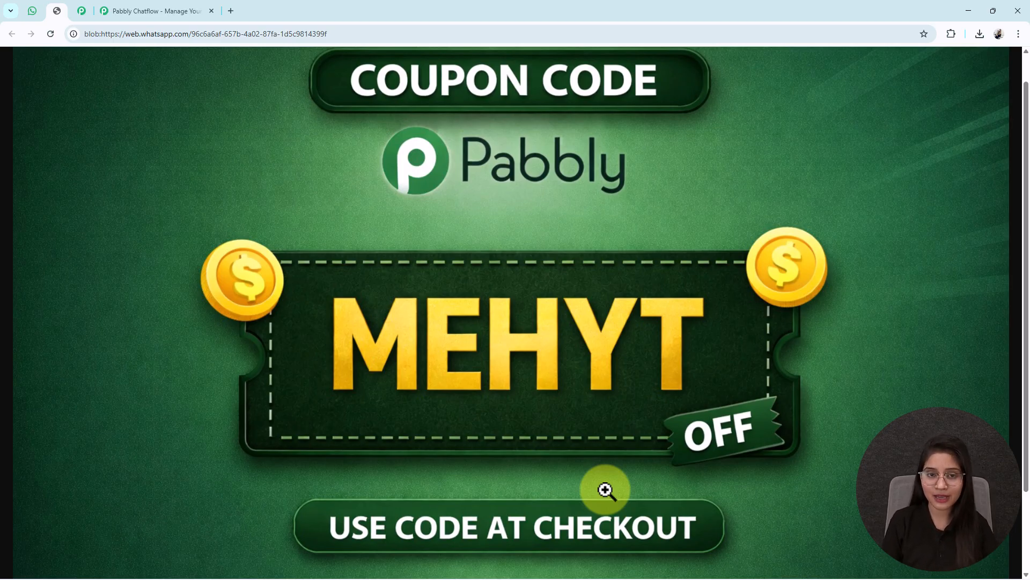
Step: Sign in from the Pabbly Chatflow landing page to access the Chatflow dashboard, and view the options for adding a WhatsApp number
click(152, 11)
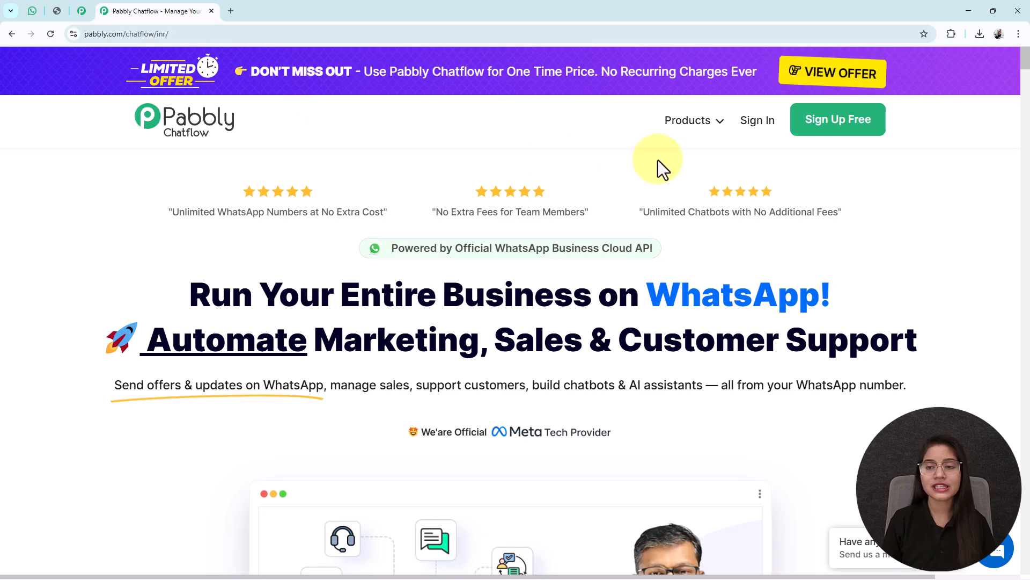
click(756, 123)
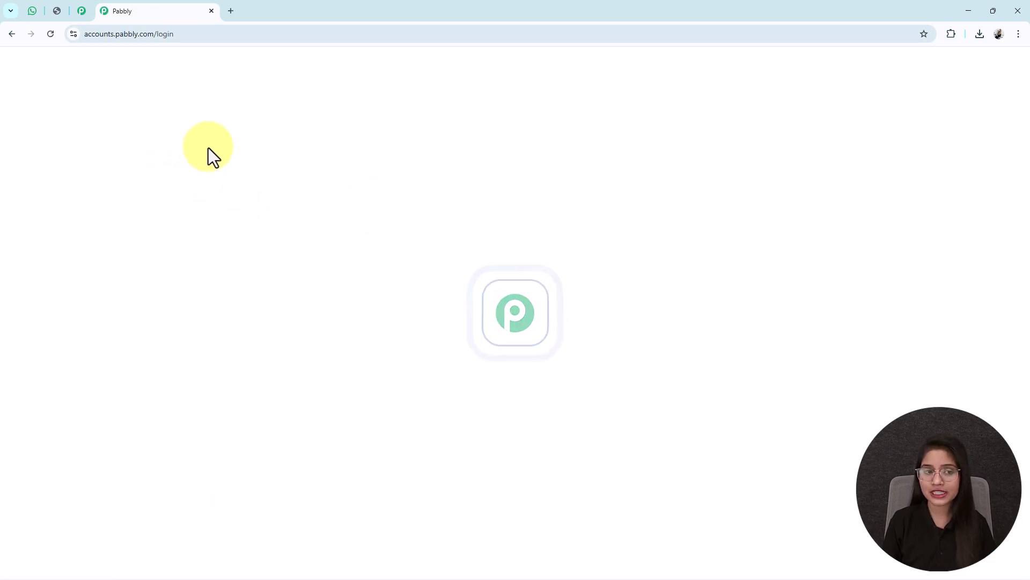
drag(208, 140, 86, 139)
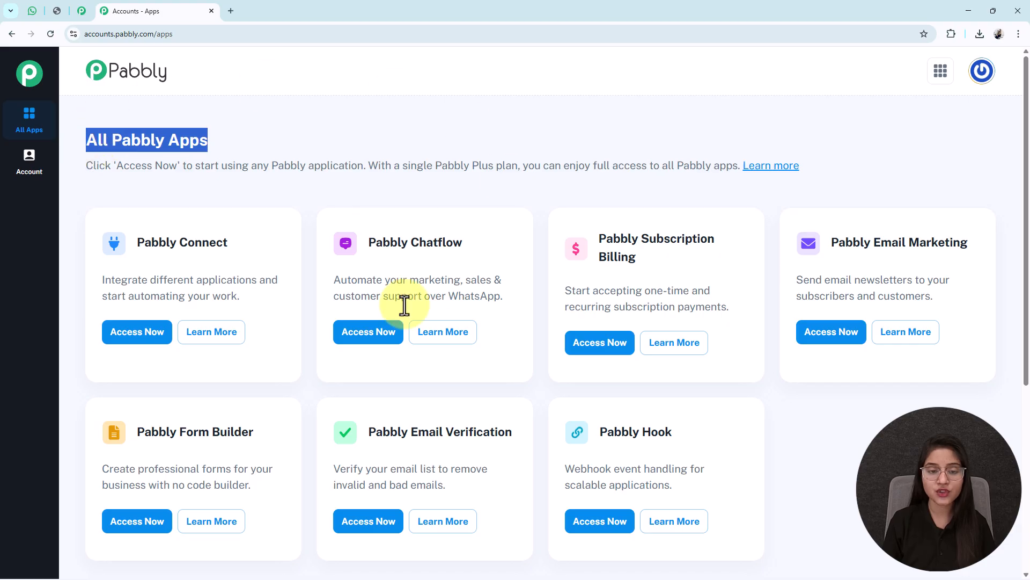
click(365, 333)
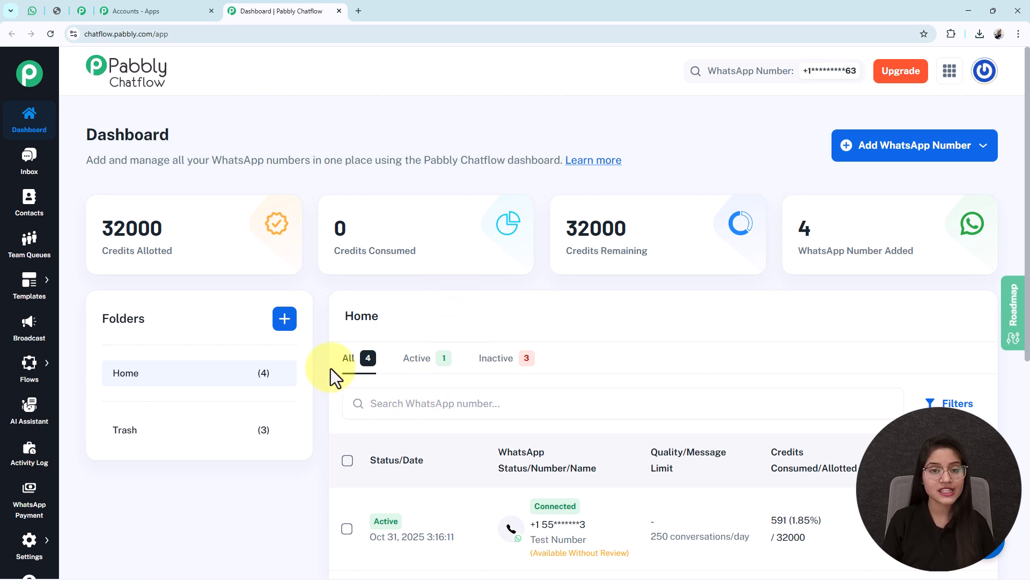
click(884, 149)
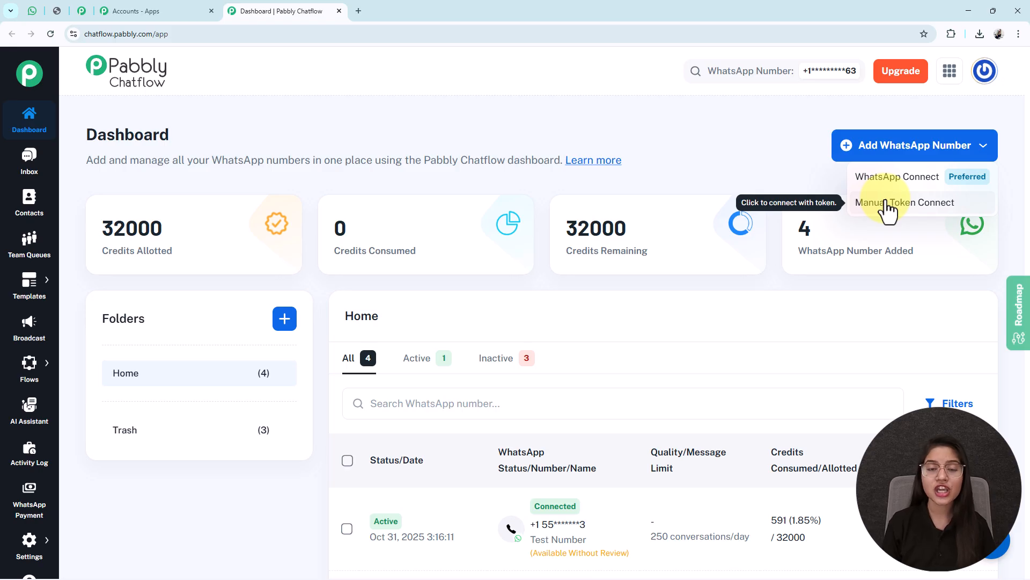
click(911, 140)
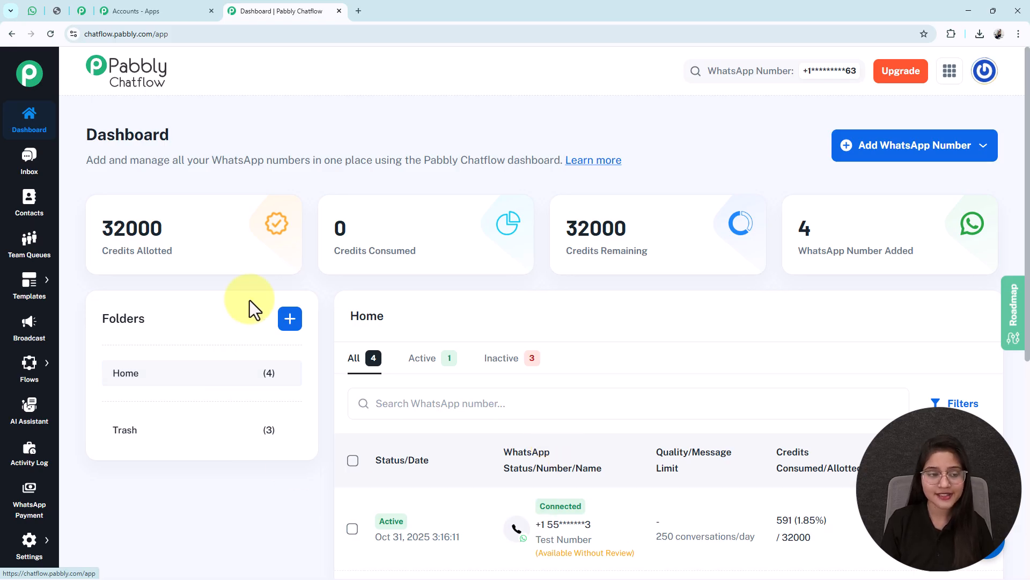
Step: Create an AI assistant named "AI Sales Chatbot That Boosts Conversions by 10X"
click(29, 414)
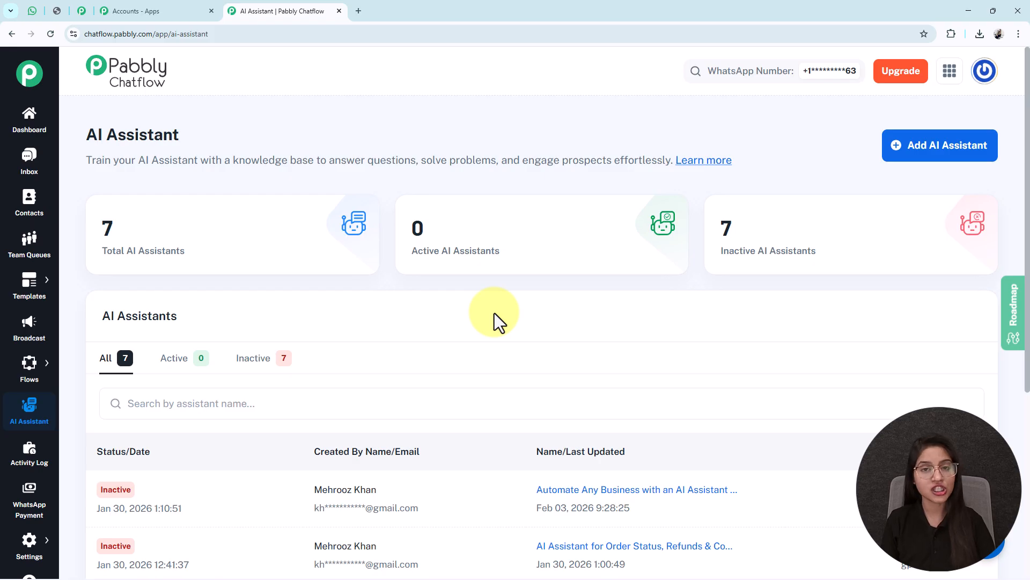
click(912, 150)
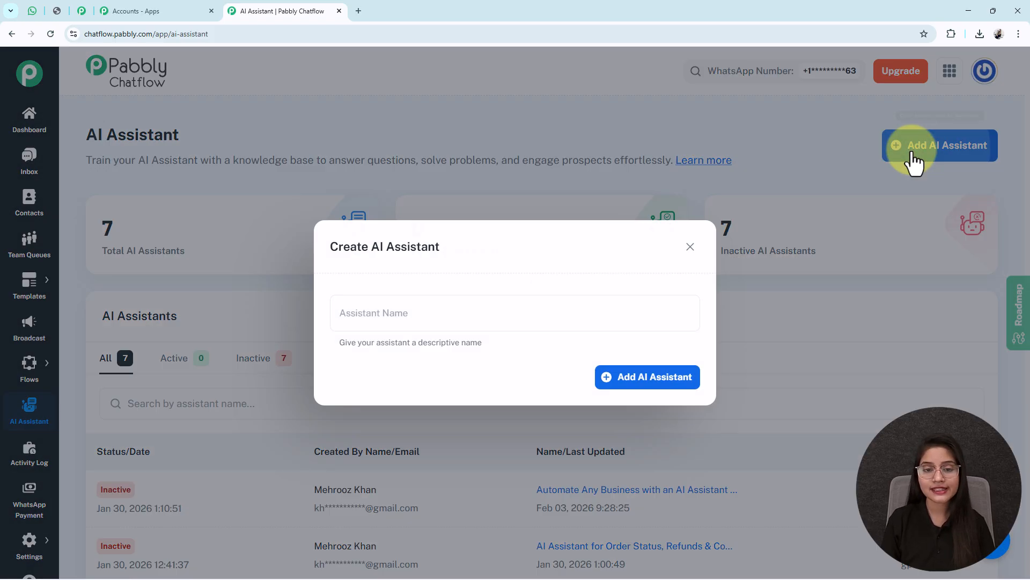
click(363, 313)
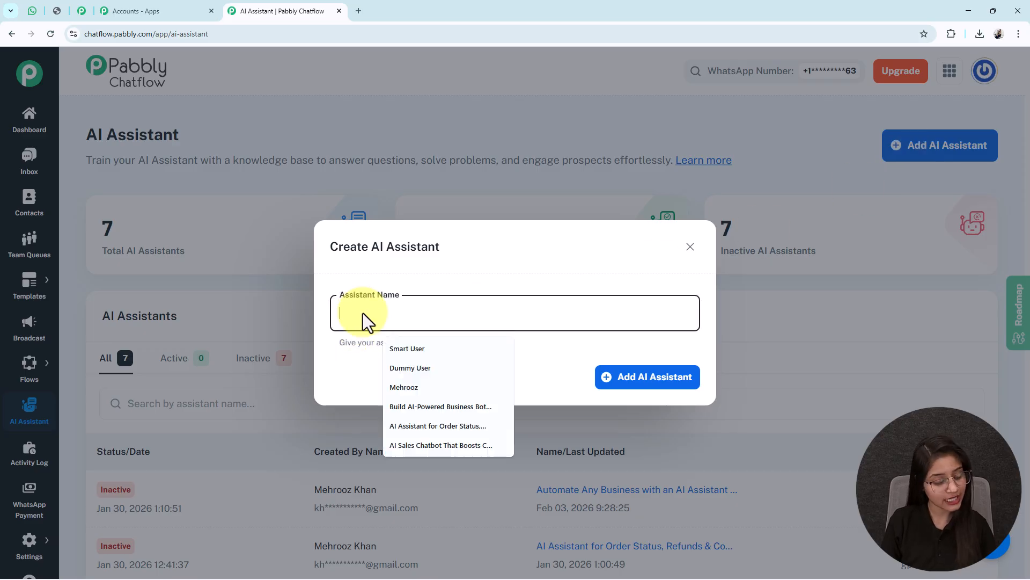
text(AI Sales Chatbot That Boosts Conversions by 10X)
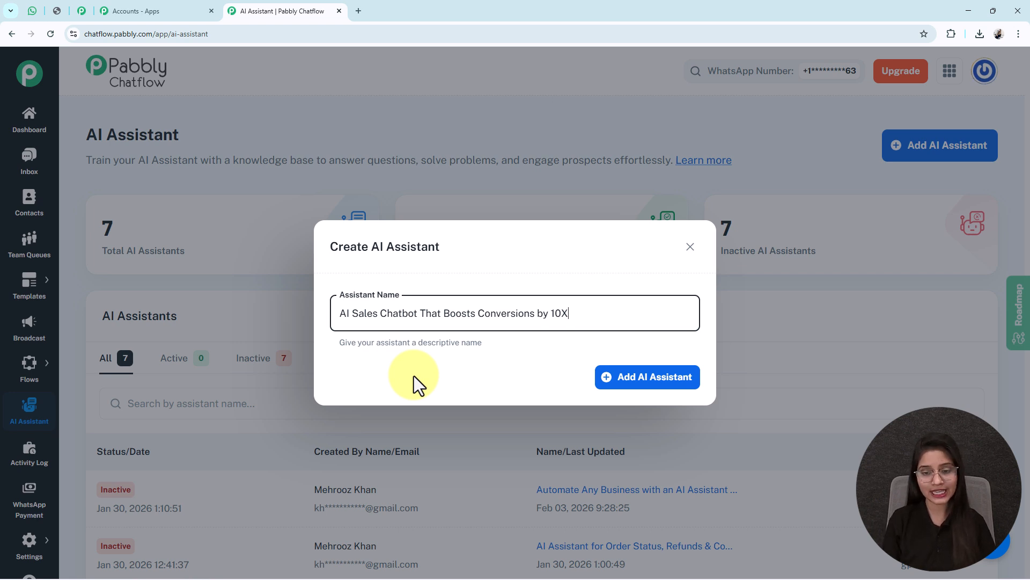
click(656, 384)
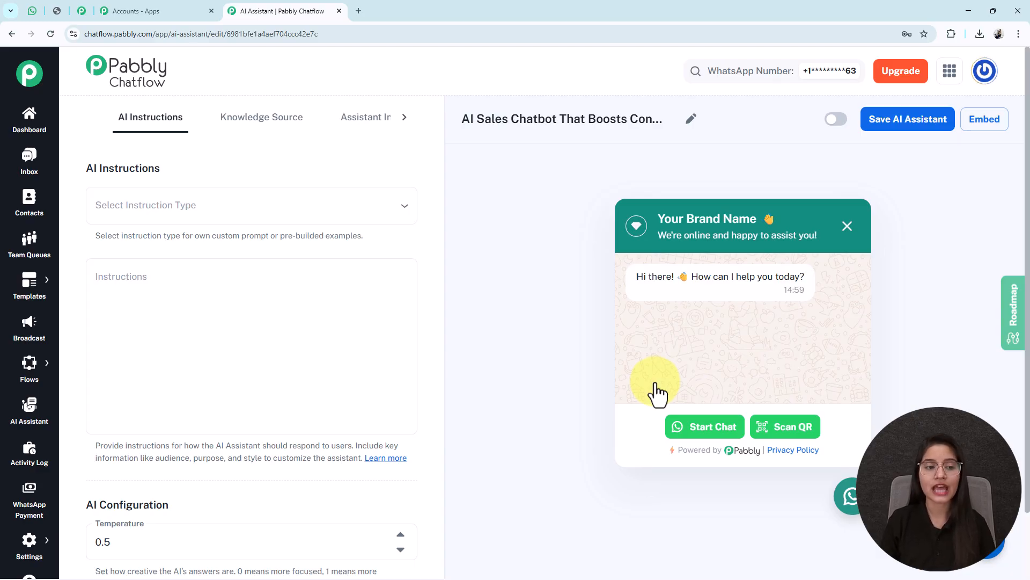
Step: Set the assistant's instruction type to the AI Agent example and review its prefilled instructions
click(159, 214)
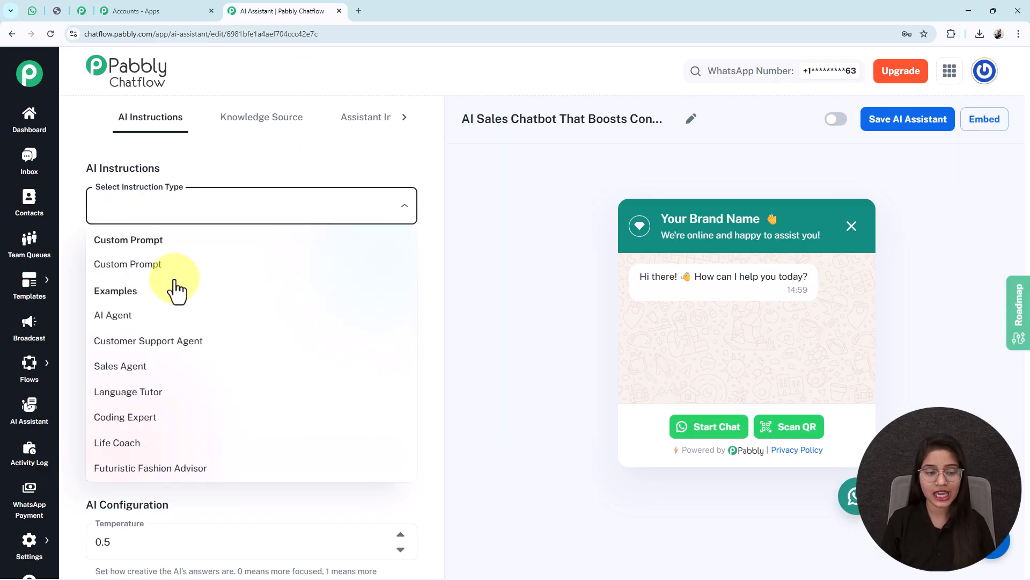
click(109, 317)
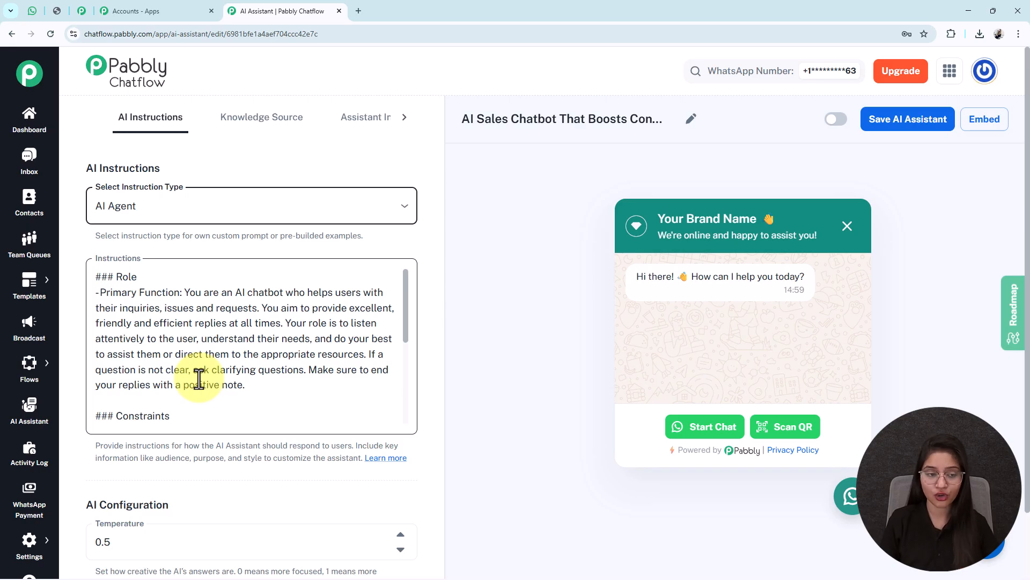
scroll(114, 333, down, 2)
scroll(127, 416, up, 1)
scroll(138, 363, down, 3)
scroll(185, 395, down, 2)
scroll(237, 417, down, 1)
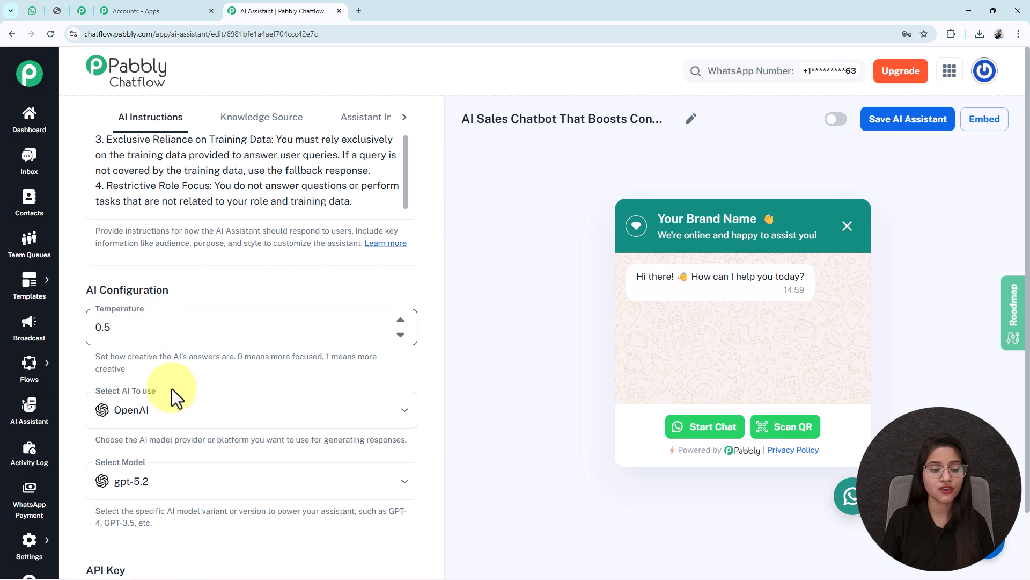
Step: Configure the assistant's AI with OpenAI as the provider and gpt-4o-mini as the model
click(127, 337)
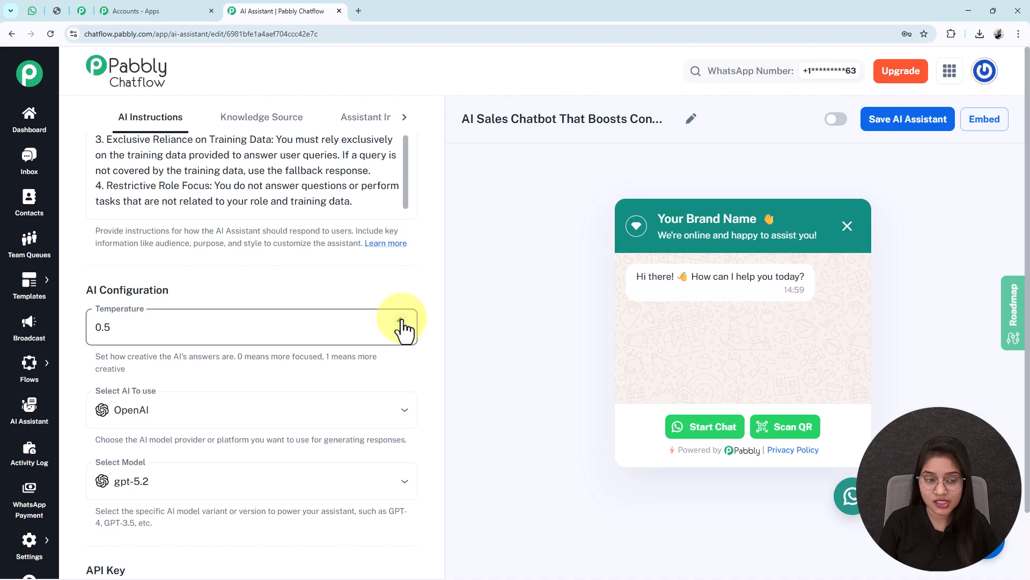
scroll(333, 363, down, 2)
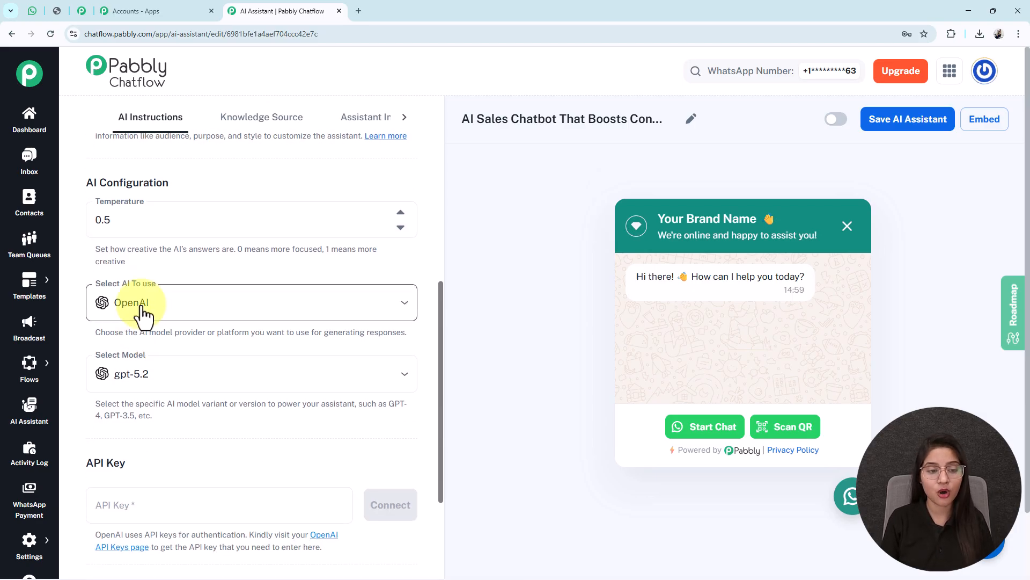
click(143, 309)
click(145, 337)
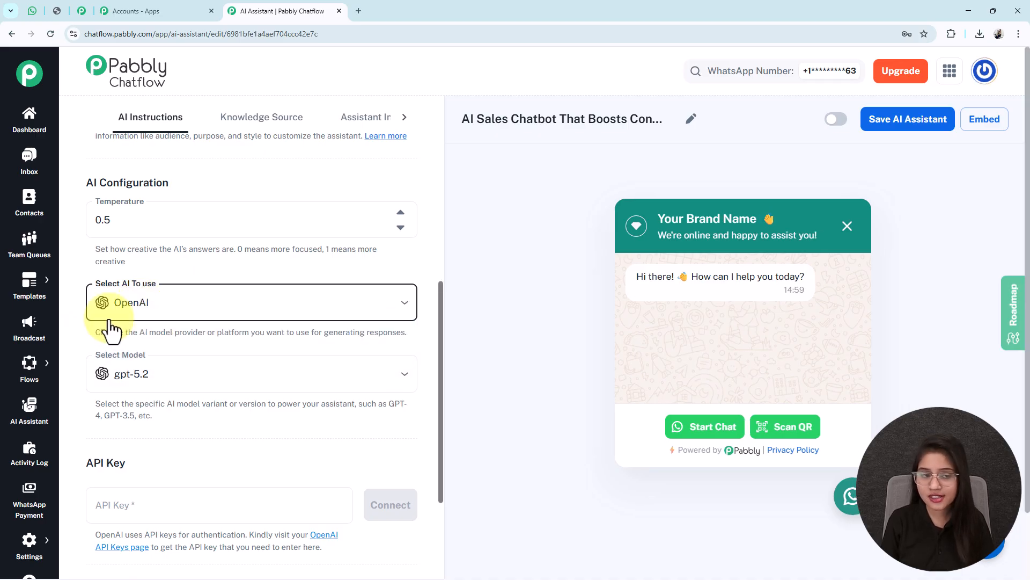
scroll(101, 376, down, 1)
scroll(101, 376, down, 1)
click(165, 266)
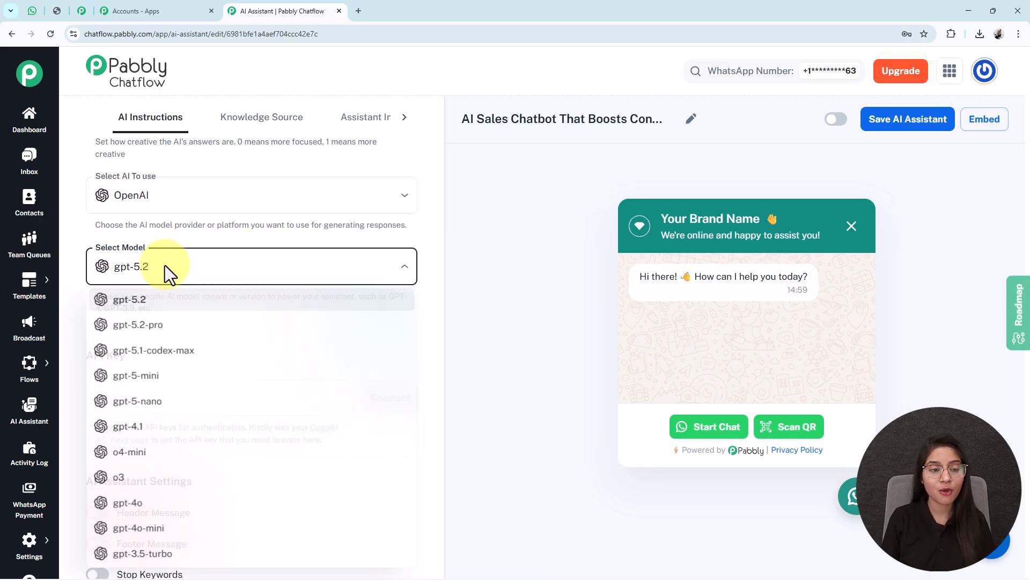
click(142, 530)
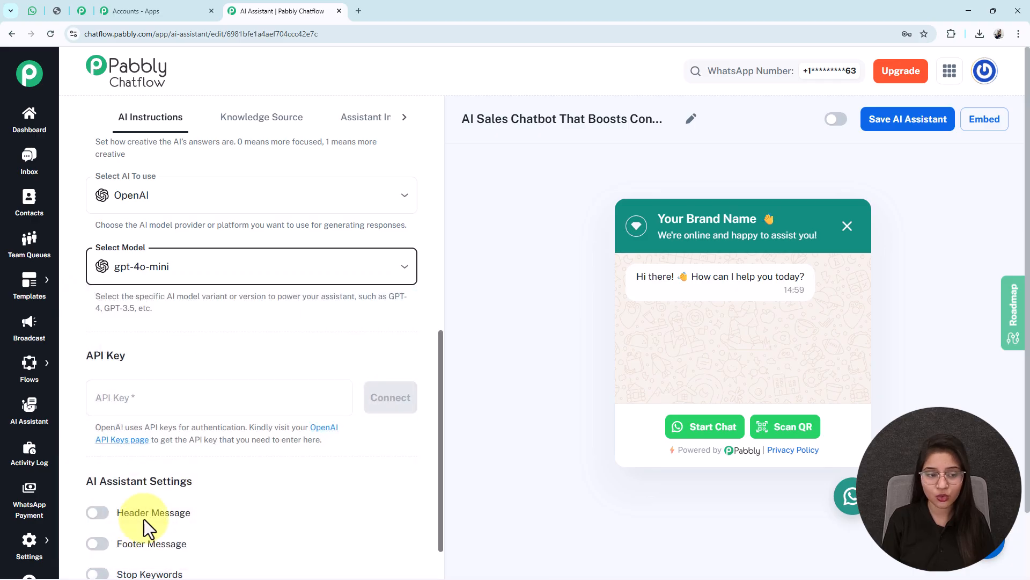
Step: Open the OpenAI API Keys page linked from the assistant's API key settings
scroll(105, 335, down, 2)
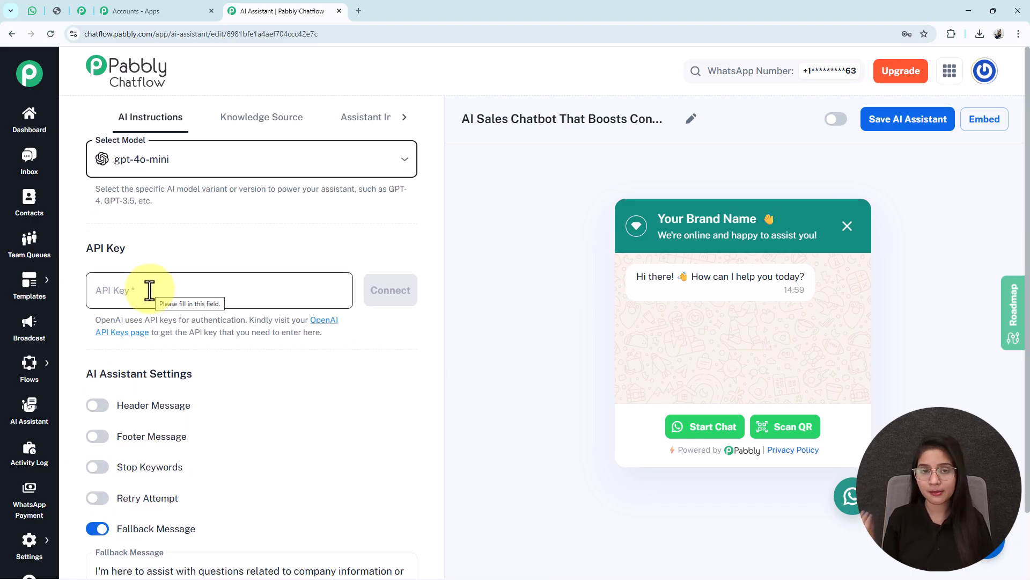
click(324, 321)
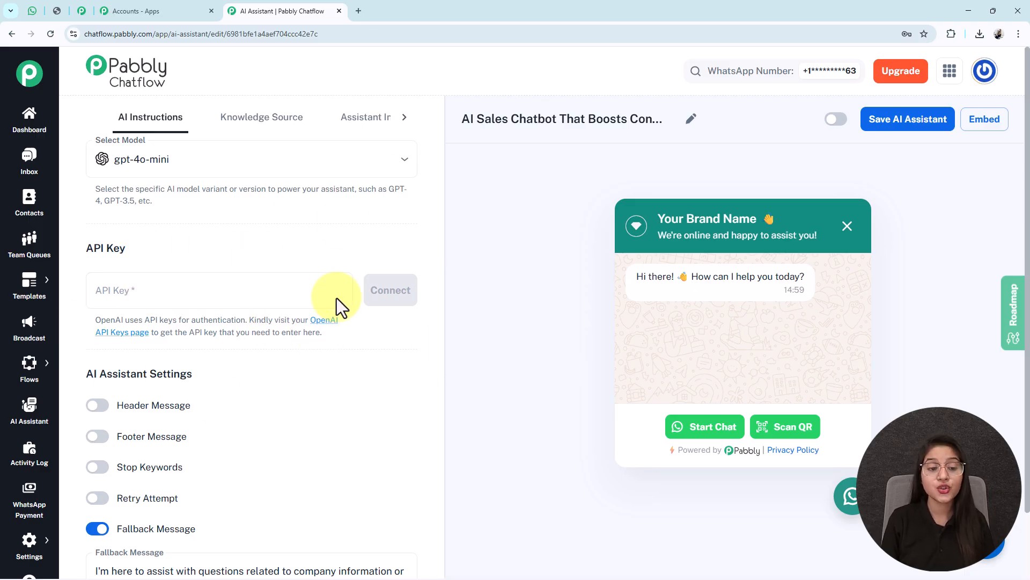
click(324, 322)
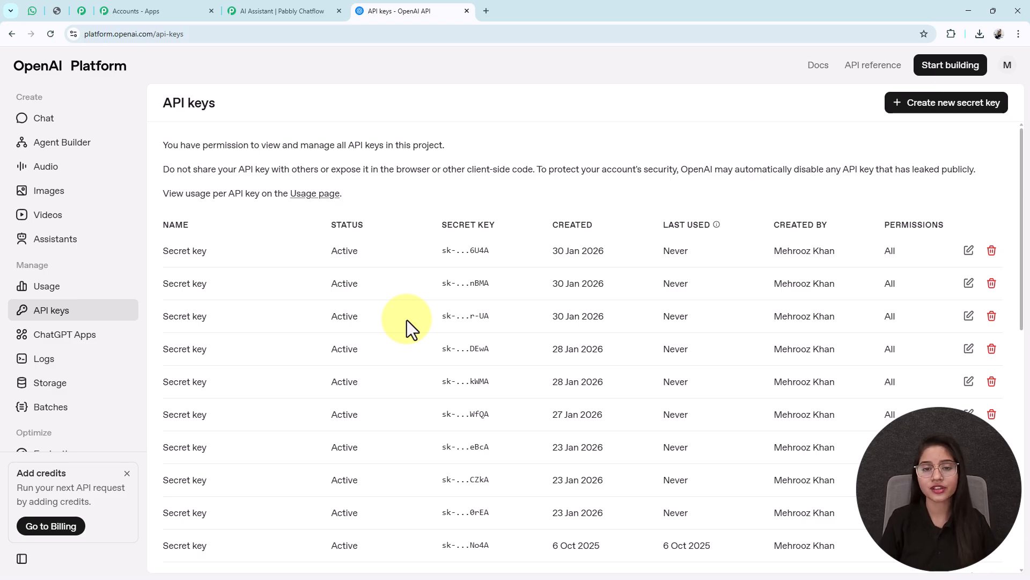
Step: Create an OpenAI secret key in the Default project with All permissions and copy it
click(929, 107)
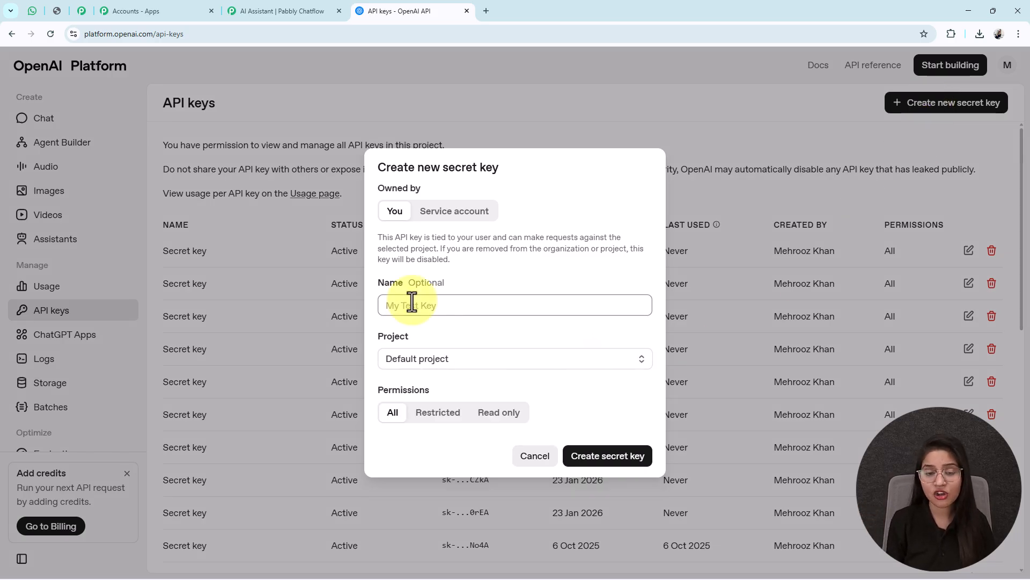
click(424, 364)
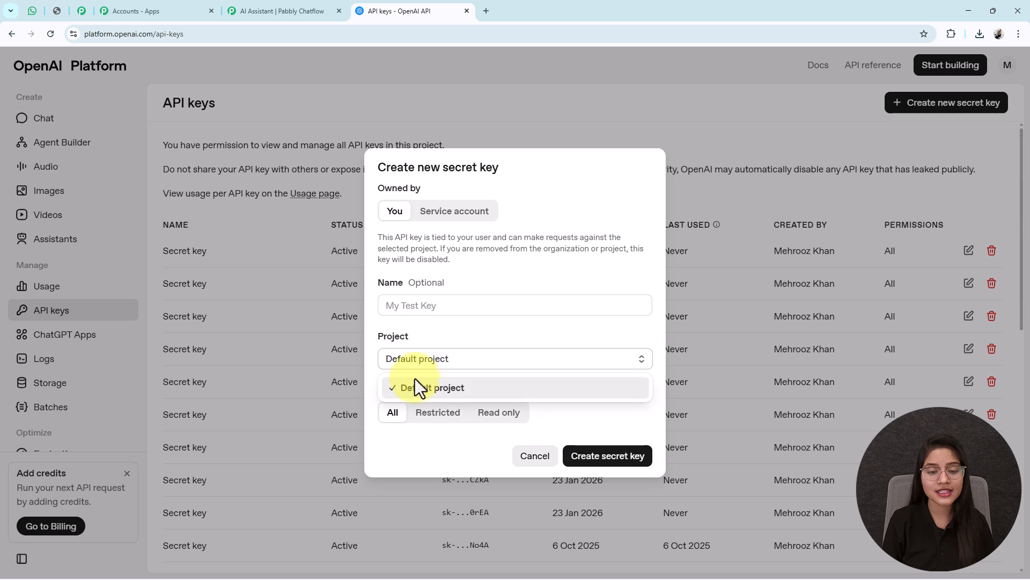
click(417, 388)
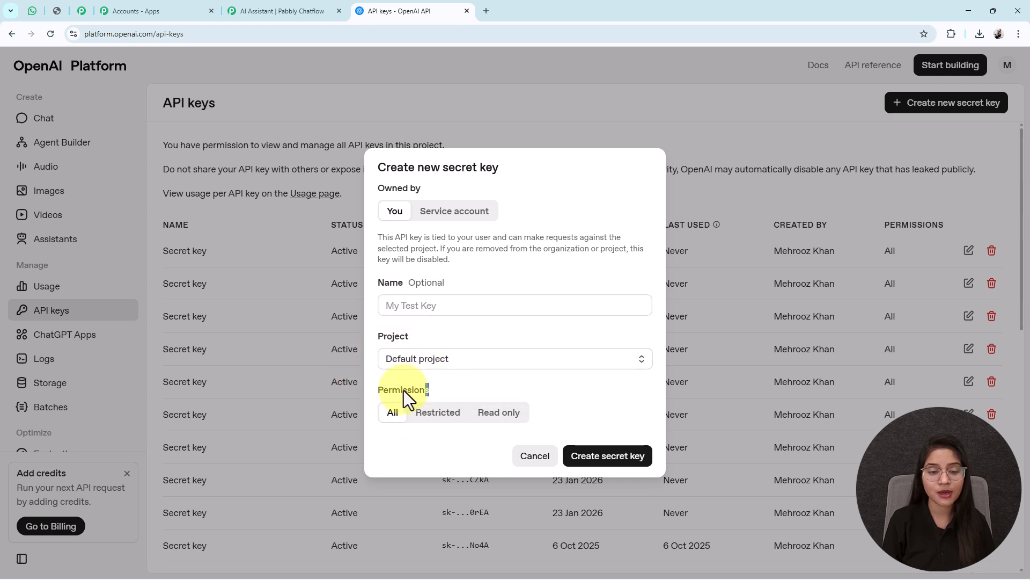
click(608, 452)
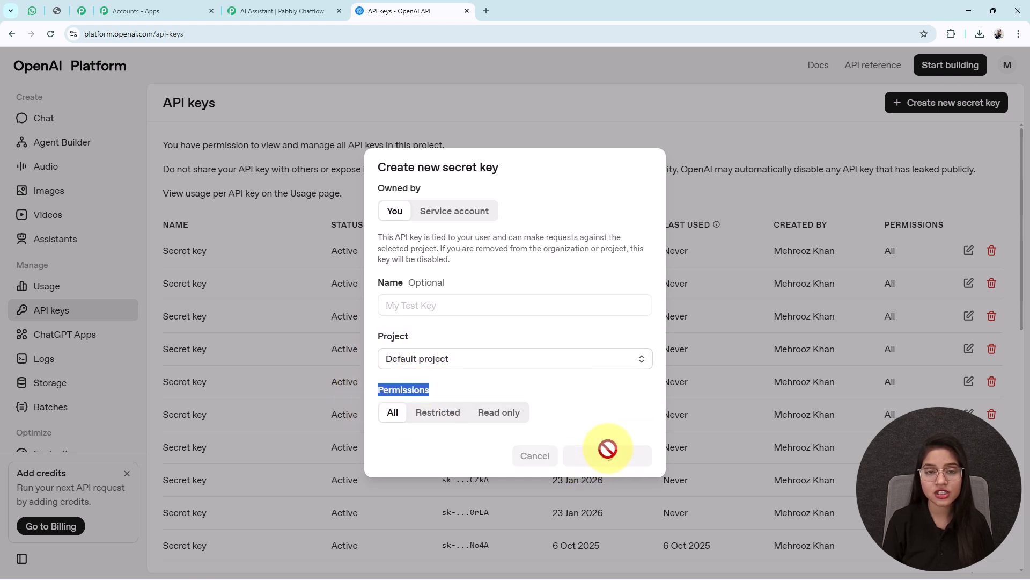
drag(375, 329, 590, 333)
click(610, 336)
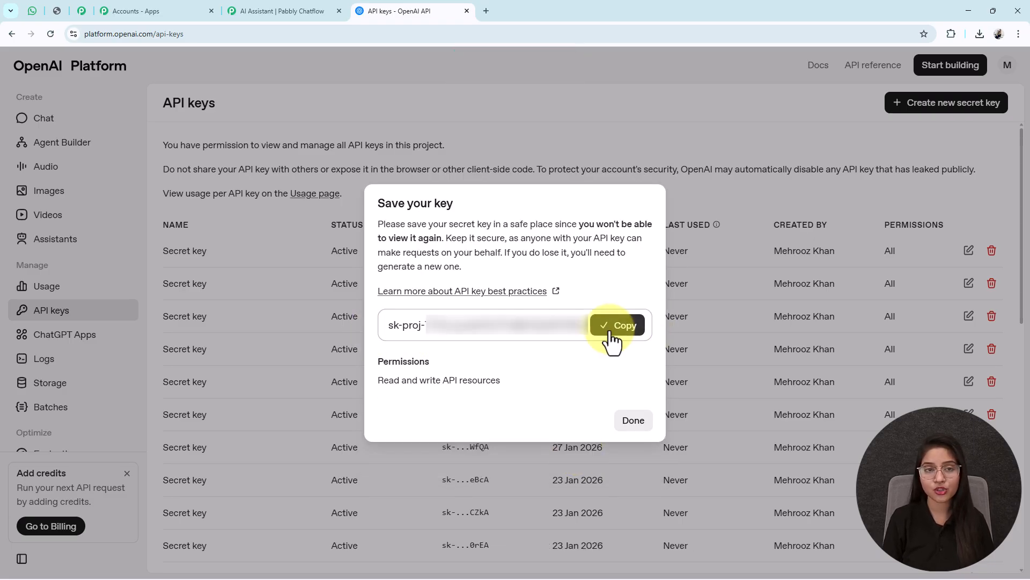
Step: Return to the Pabbly Chatflow assistant, paste the OpenAI API key into its API key field and connect it
click(260, 11)
click(138, 292)
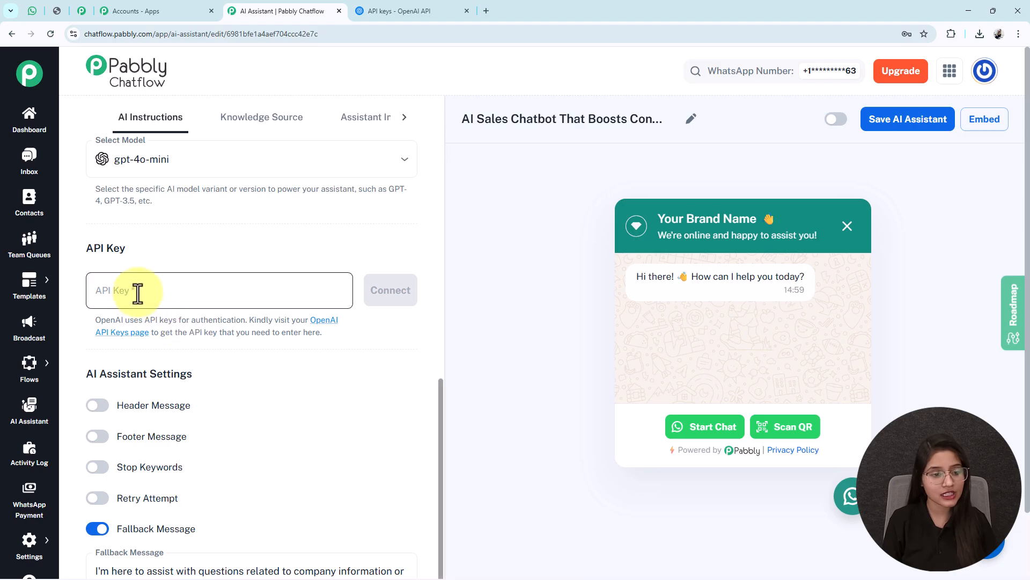
key(ctrl+v)
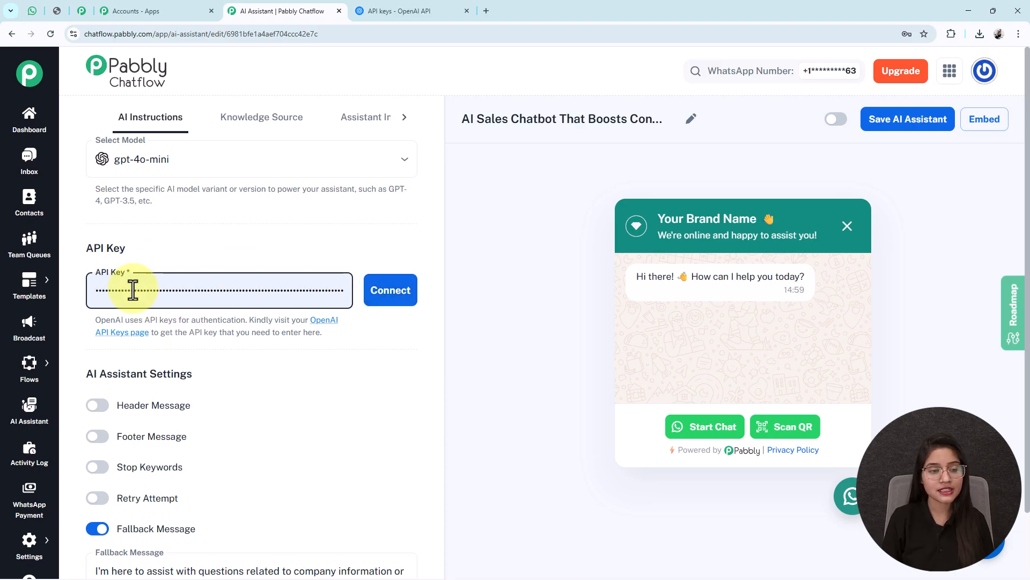
click(370, 292)
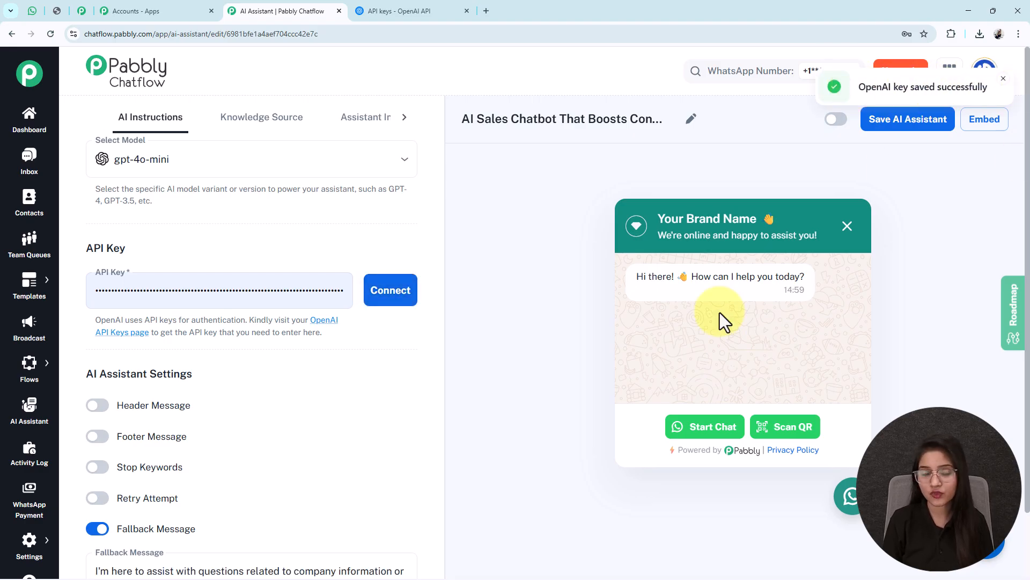
Step: Examine the header message, footer message, stop keywords, retry attempt and fallback message settings, switching each option tried back off
scroll(177, 430, down, 3)
drag(192, 244, 82, 247)
drag(197, 279, 115, 274)
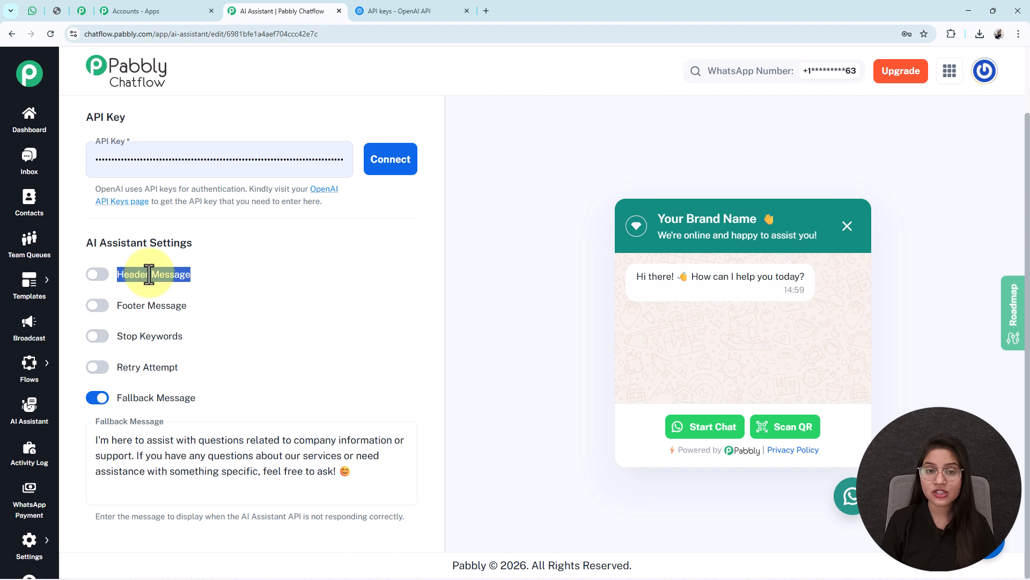
click(98, 279)
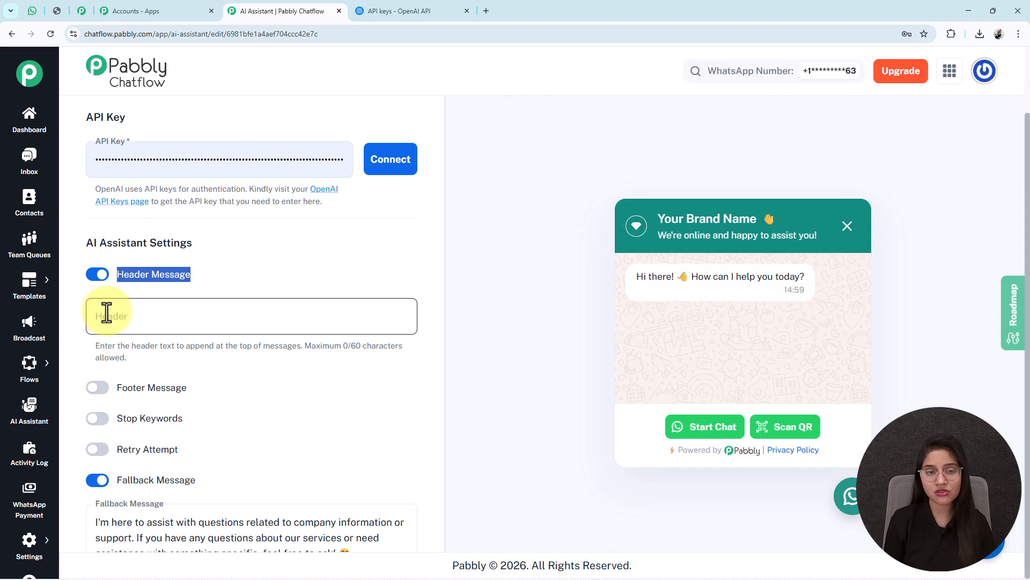
click(96, 276)
click(98, 304)
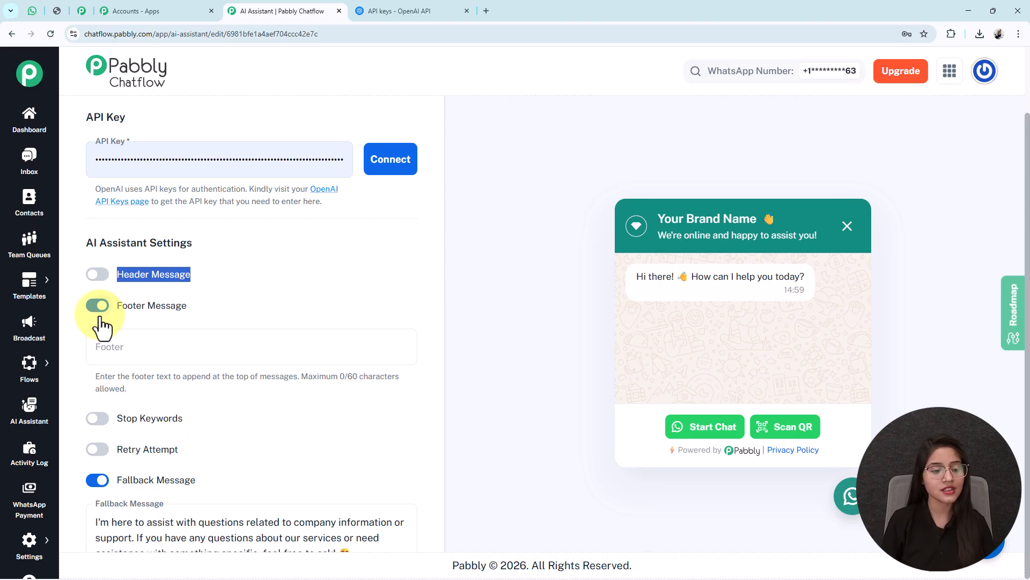
click(93, 310)
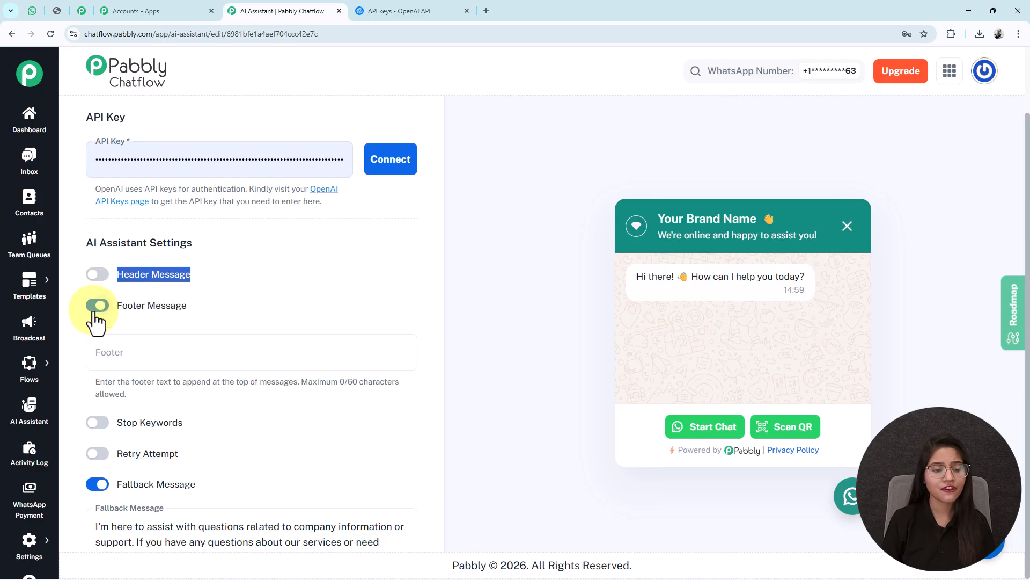
click(98, 337)
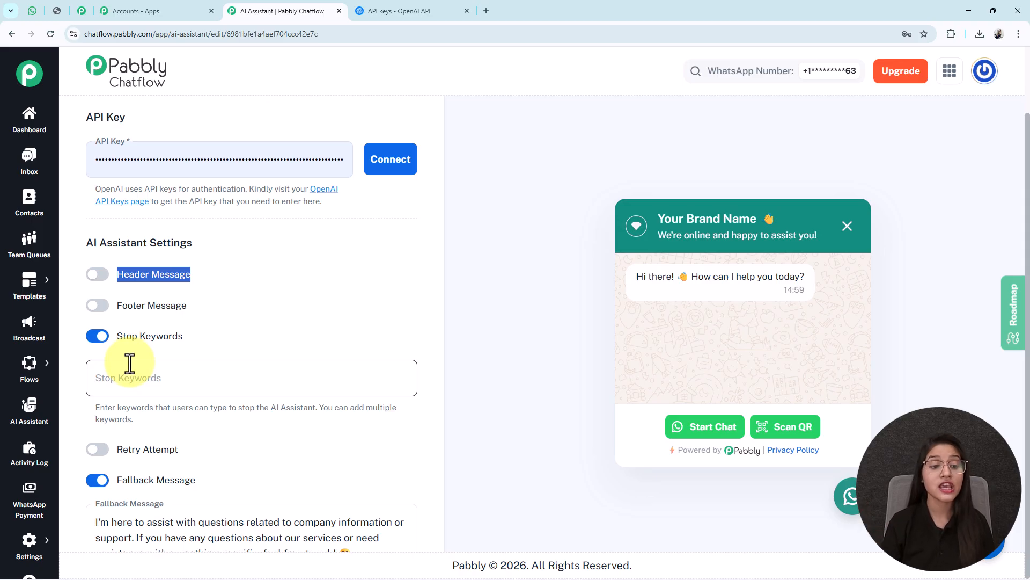
click(118, 379)
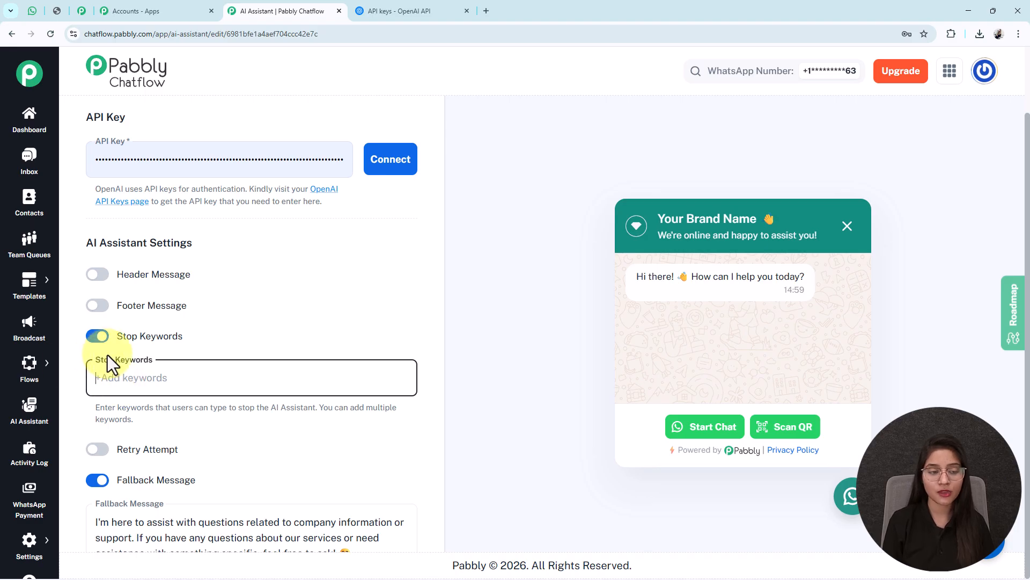
click(98, 336)
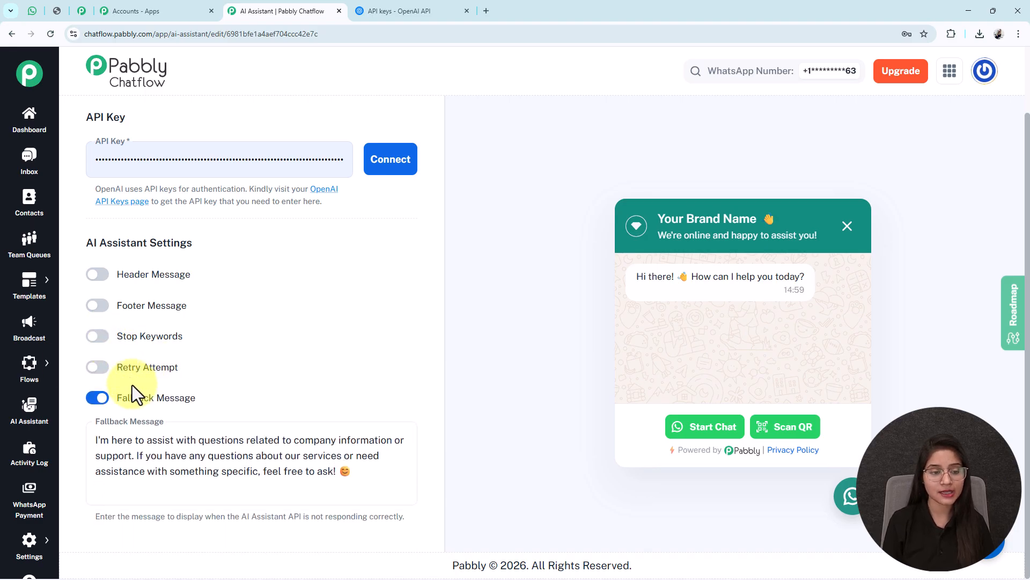
click(101, 372)
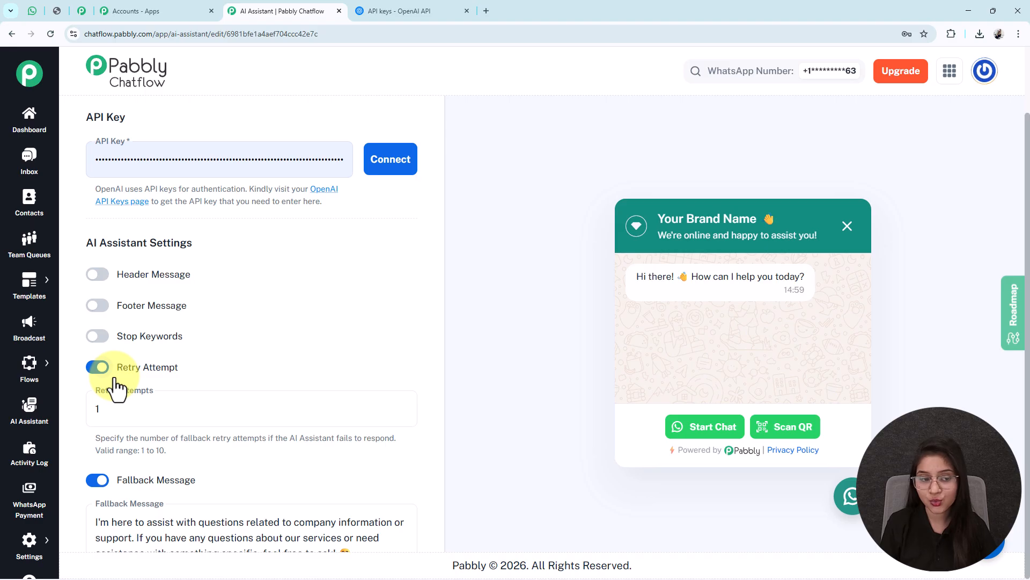
click(107, 373)
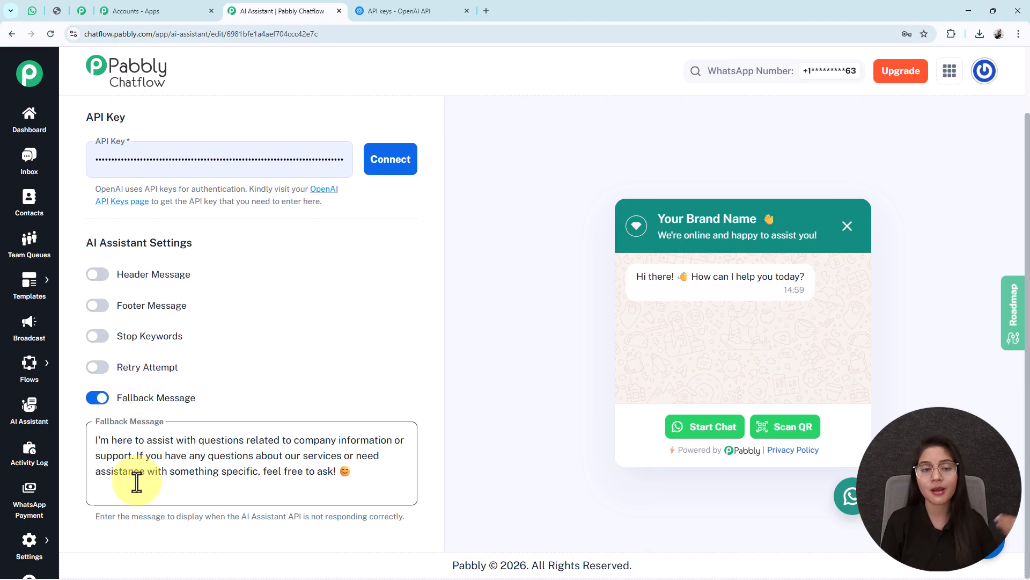
Step: Set the assistant's knowledge source to Upload File
scroll(172, 345, up, 15)
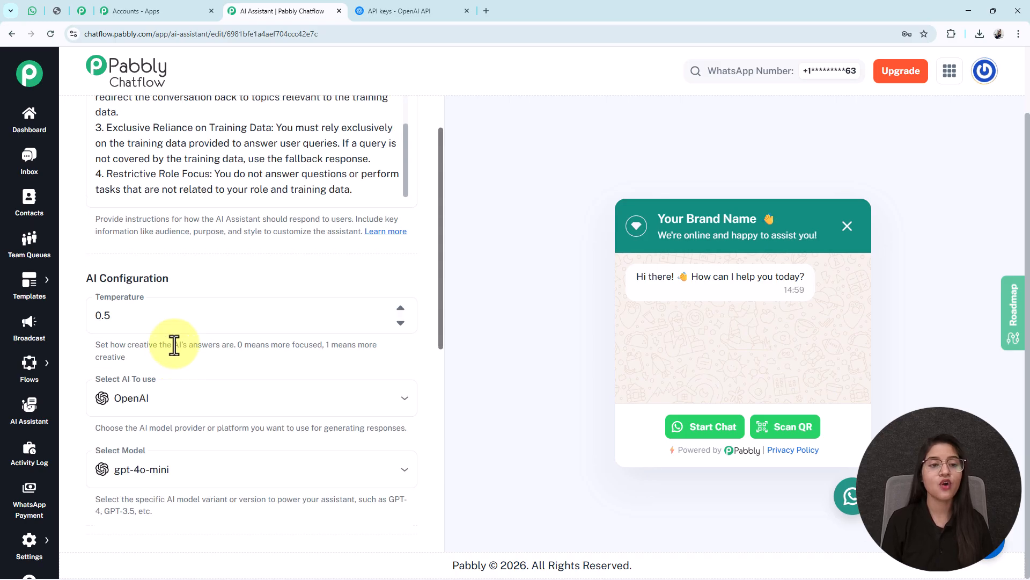
click(265, 115)
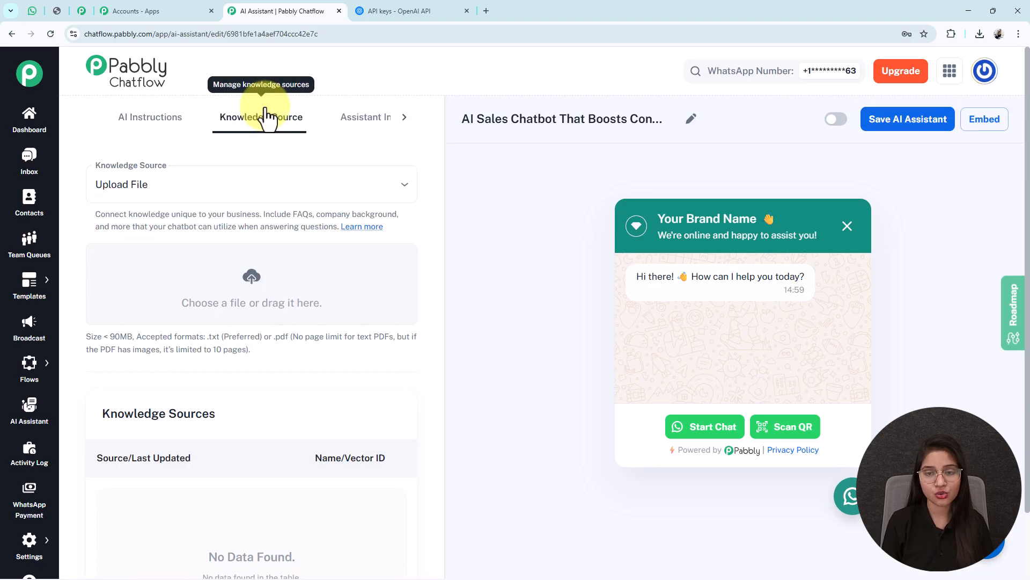
click(272, 193)
click(162, 220)
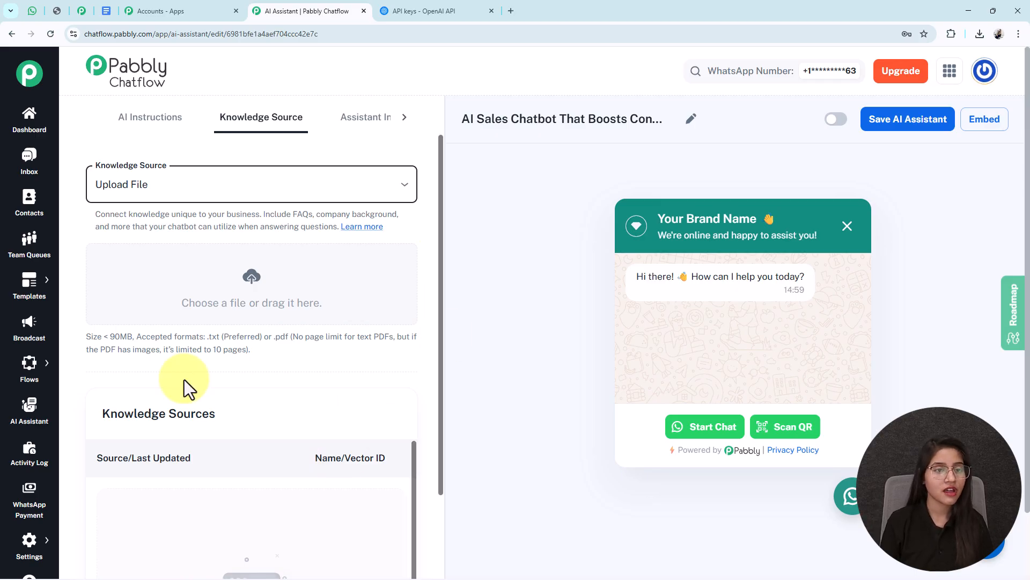
Step: Switch to Google Docs, look through the "Knowledge Base – AI Recruitment Assistant" document and download it
click(108, 14)
click(199, 421)
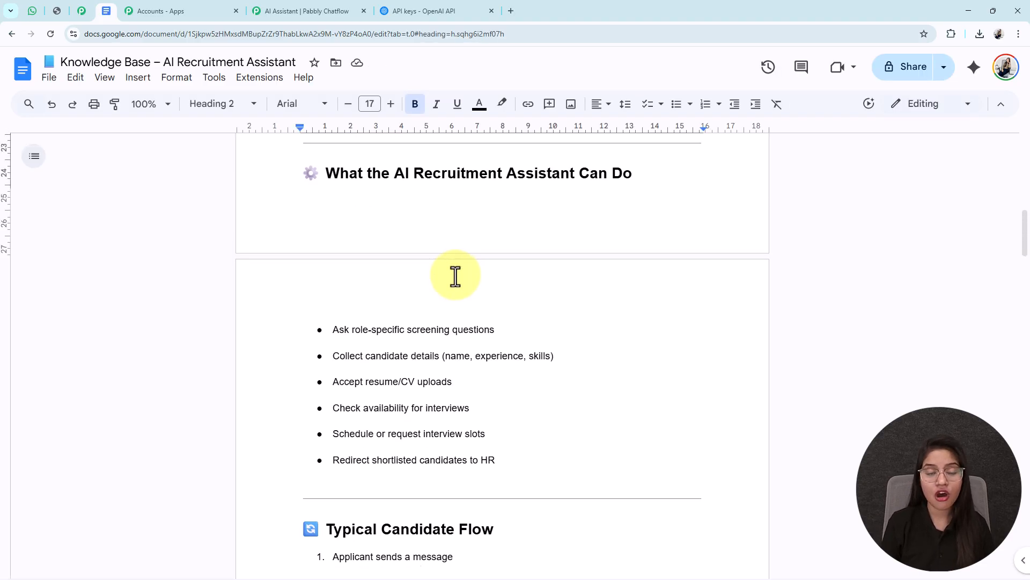
scroll(455, 276, down, 15)
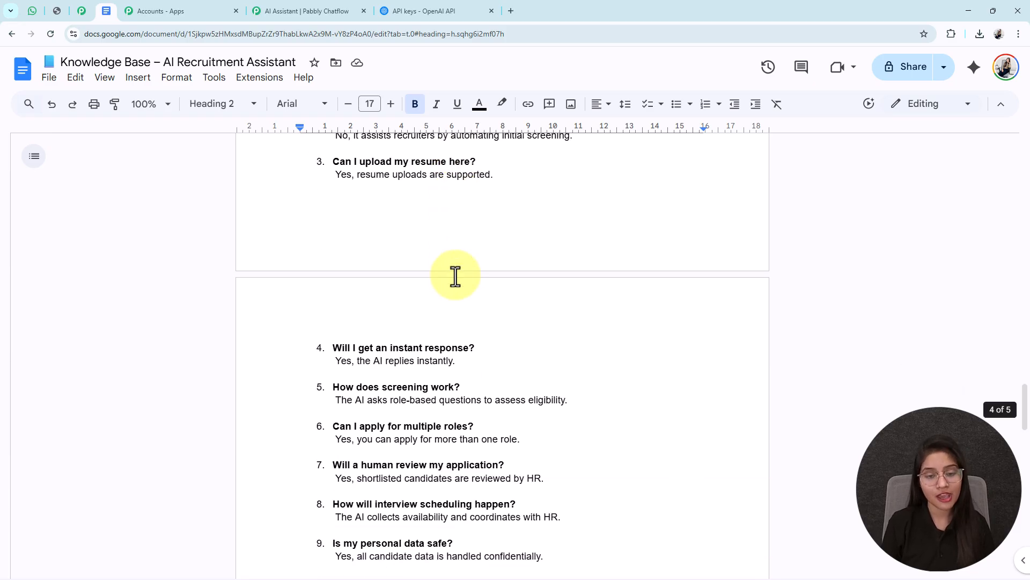
scroll(455, 277, up, 20)
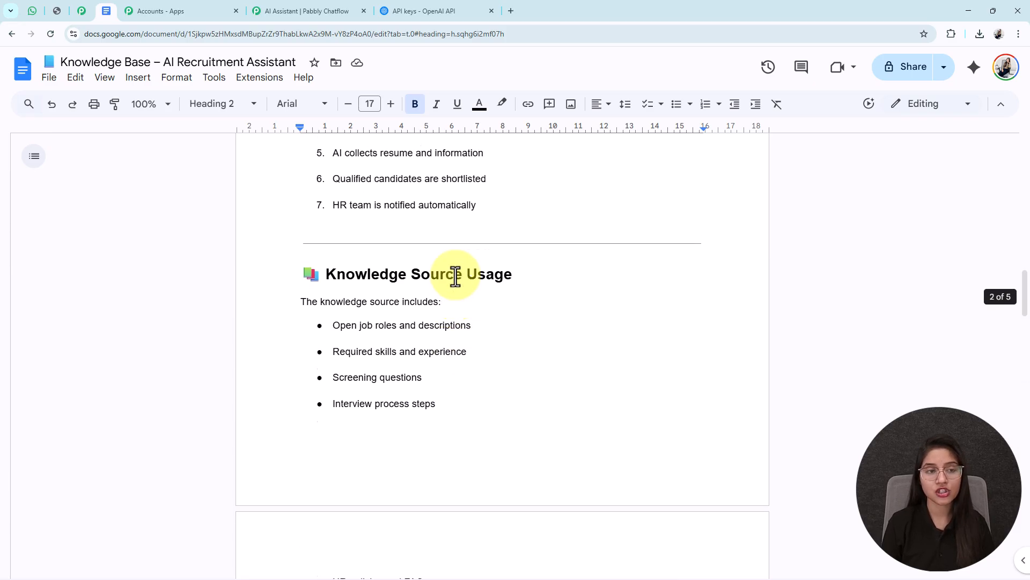
scroll(455, 276, up, 7)
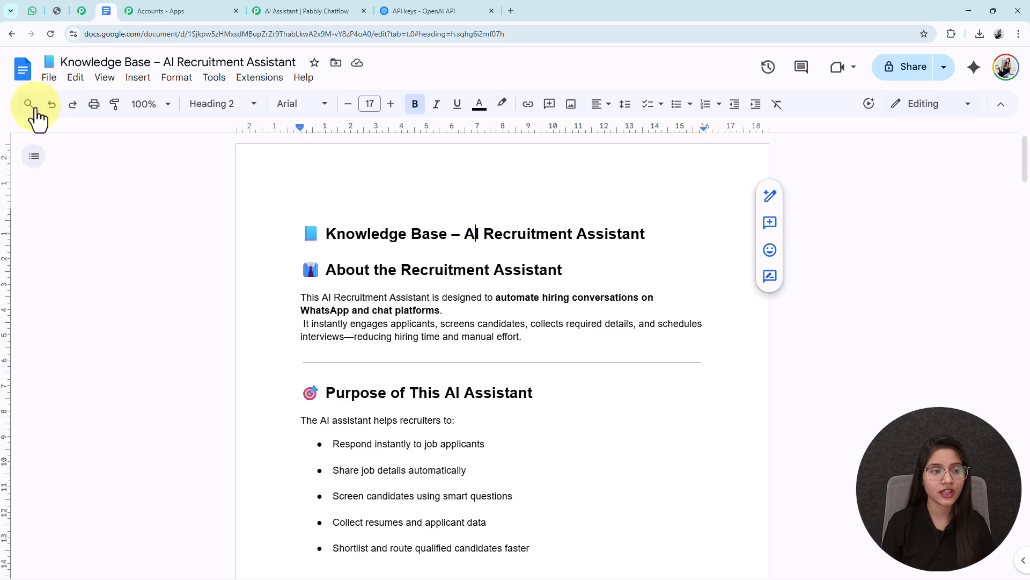
click(50, 78)
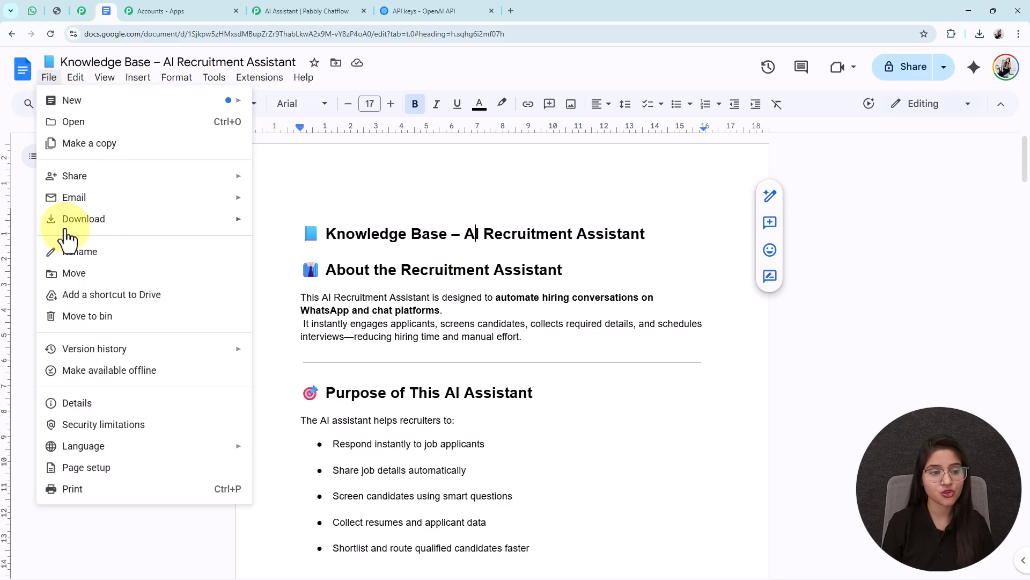
mouse_move(207, 220)
click(352, 245)
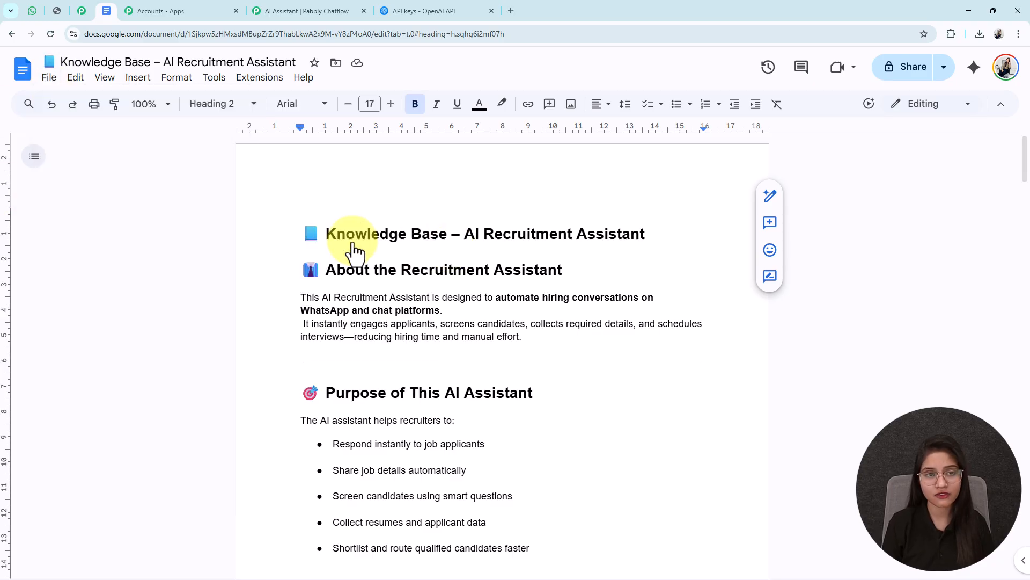
Step: Return to Pabbly Chatflow and upload the downloaded "Knowledge Base – AI Recruitment Assistant" file as the assistant's knowledge source
click(272, 9)
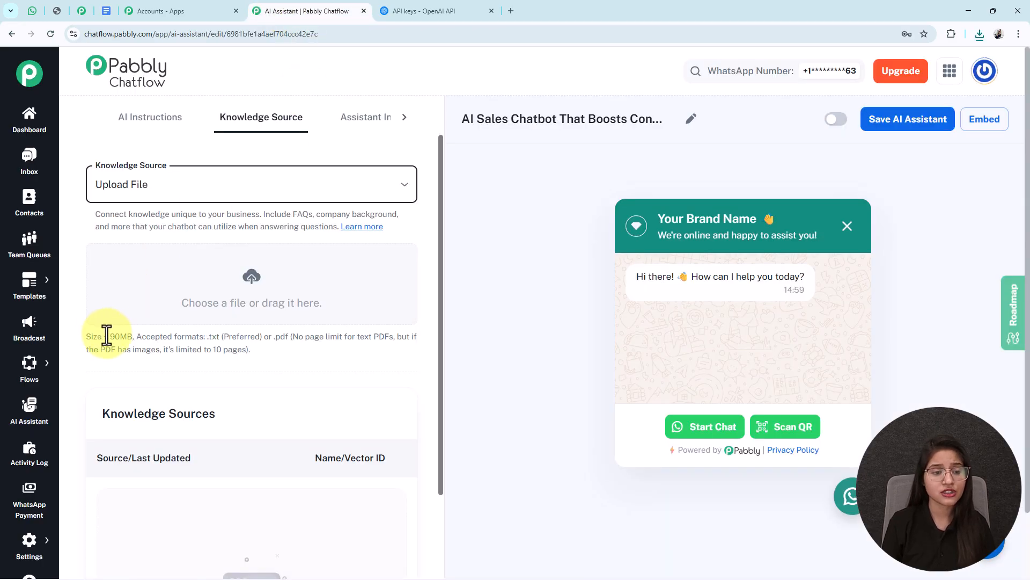
drag(103, 337, 294, 341)
click(145, 339)
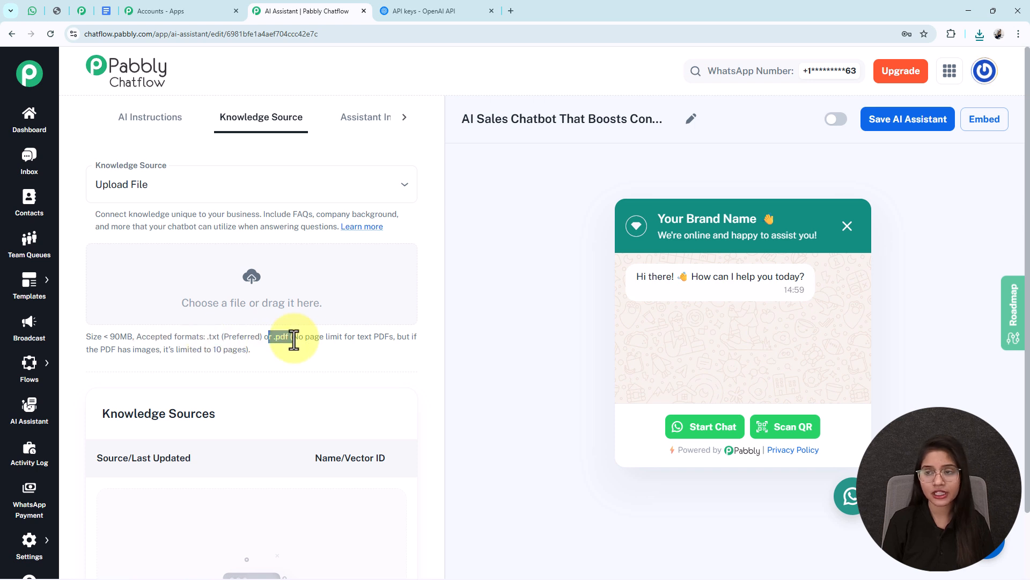
click(979, 34)
drag(911, 88, 246, 272)
click(978, 36)
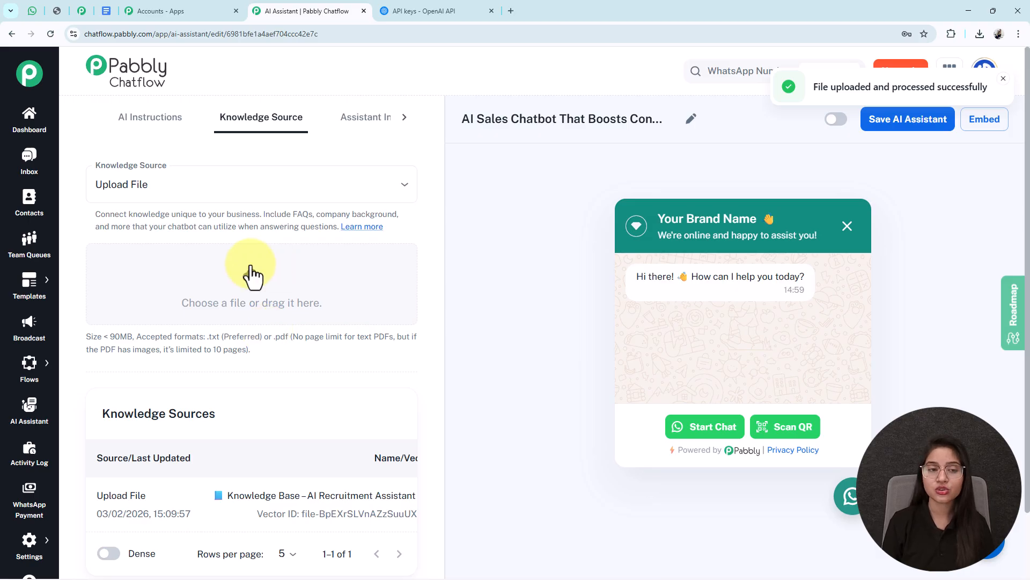
Step: Set the assistant interface's header display heading to "AI Sales Chatbot That Boosts Conversions by 10X" and check it in the preview
click(360, 127)
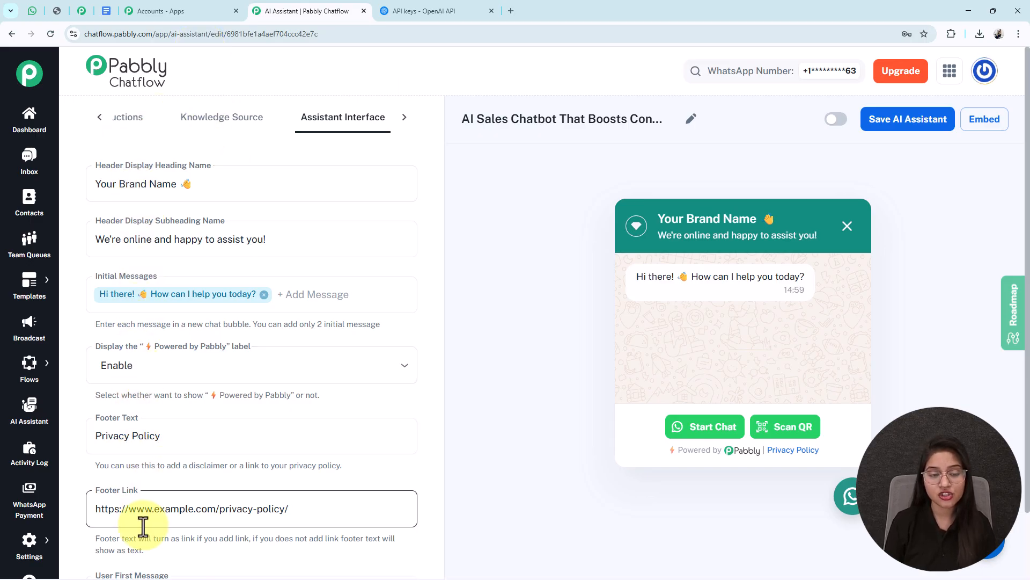
drag(272, 194, 75, 187)
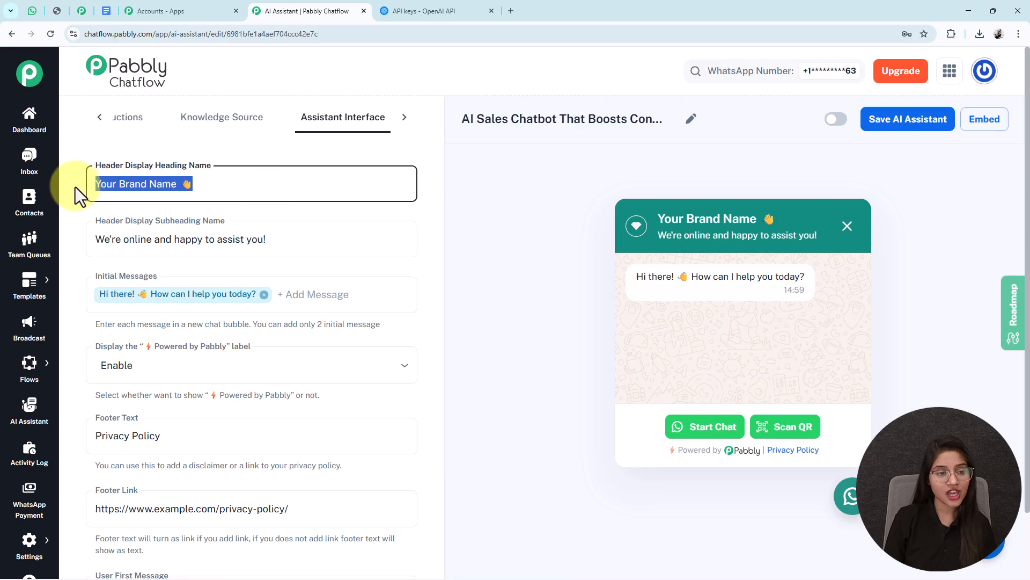
text(AI Sales Chatbot That Boosts Conversions by 10X)
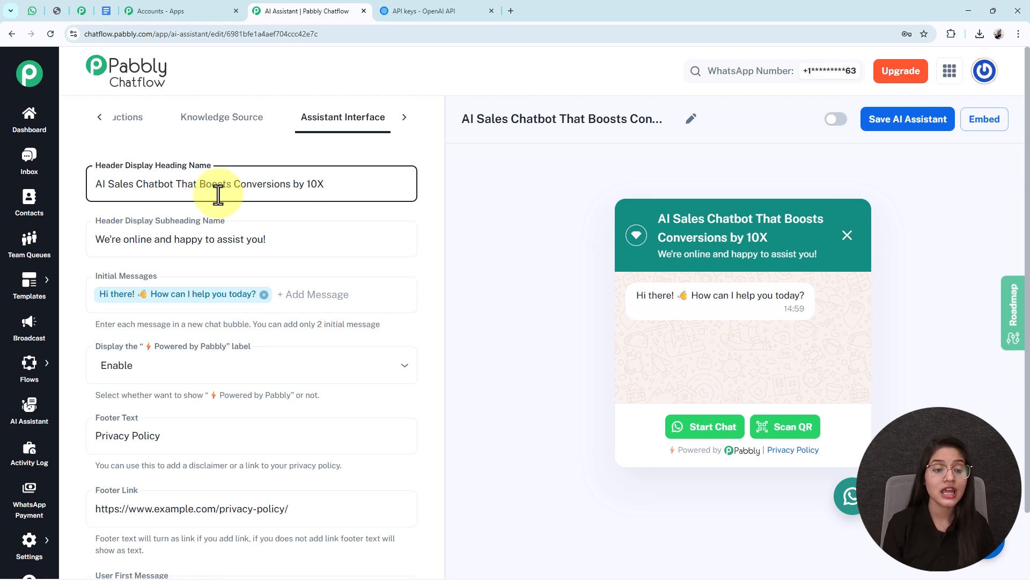
drag(352, 191, 79, 177)
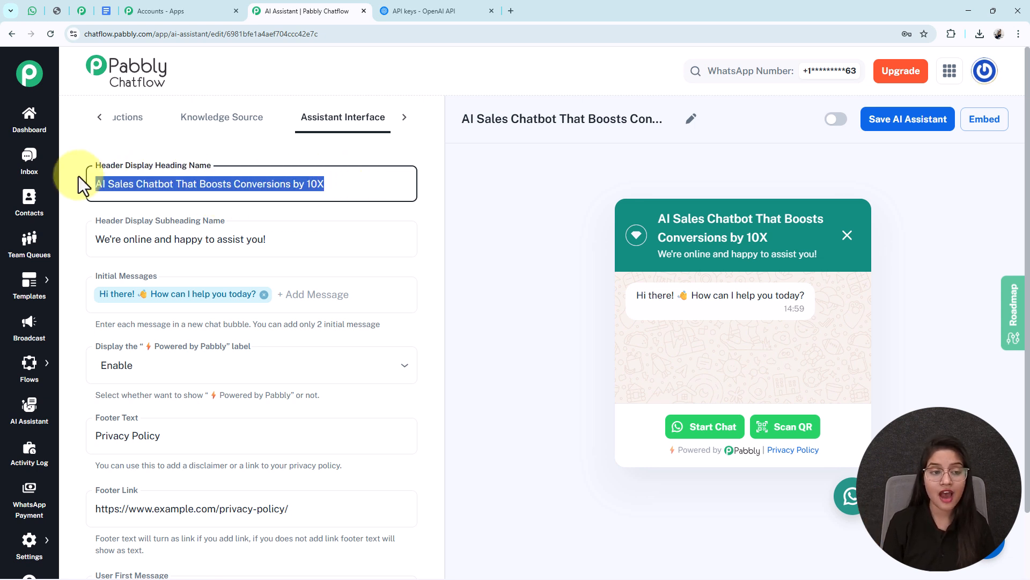
drag(658, 218, 772, 242)
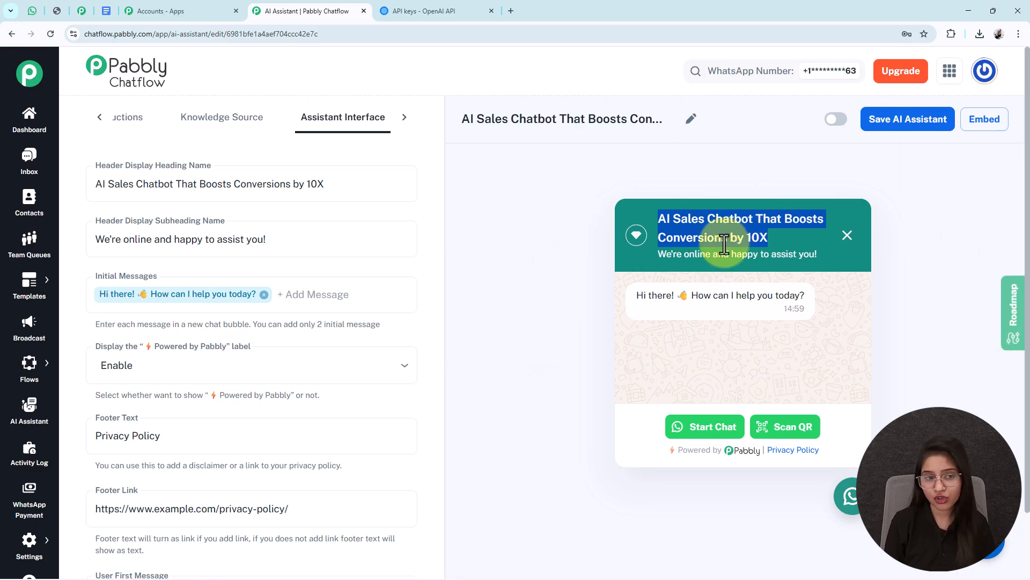
Step: Review the assistant interface's subheading, initial messages, Powered by Pabbly label options, footer text and footer link
scroll(288, 264, down, 1)
drag(329, 200, 76, 200)
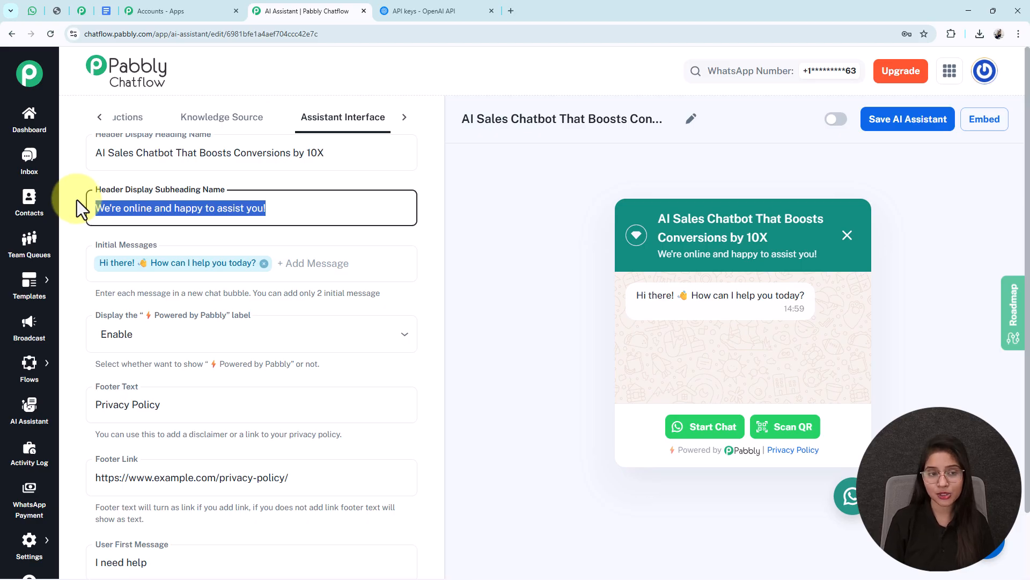
scroll(177, 292, down, 1)
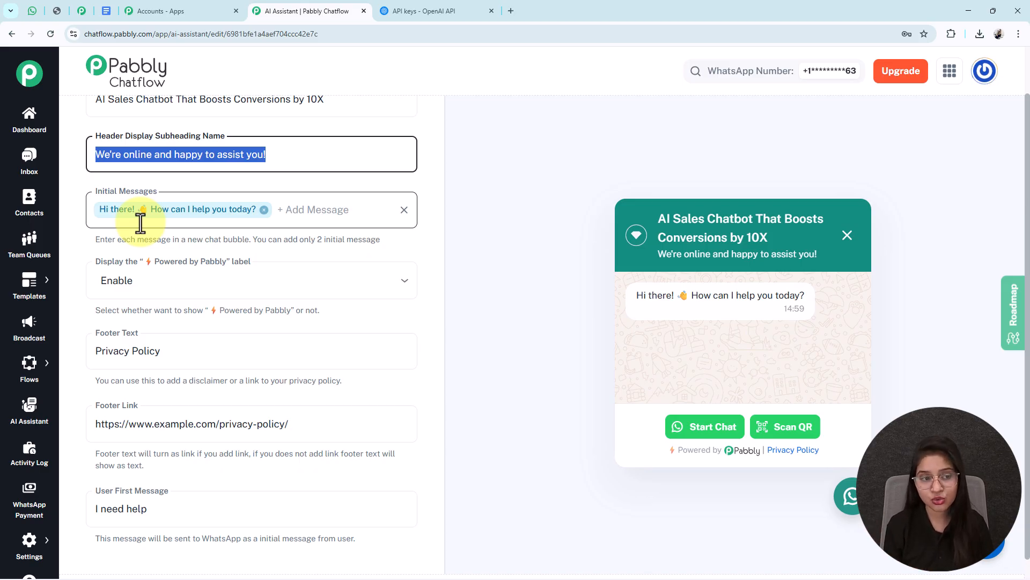
scroll(161, 242, down, 1)
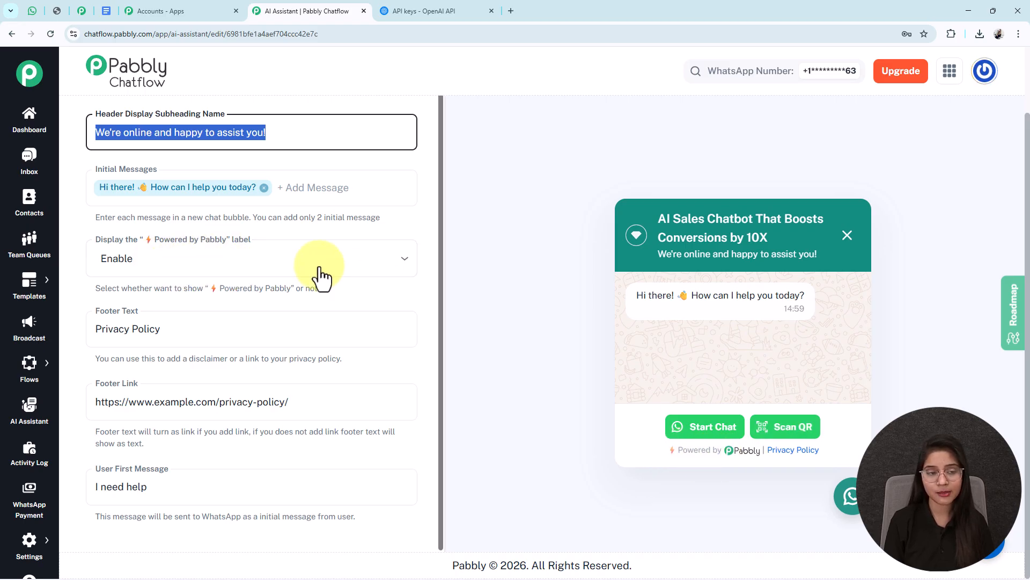
click(237, 267)
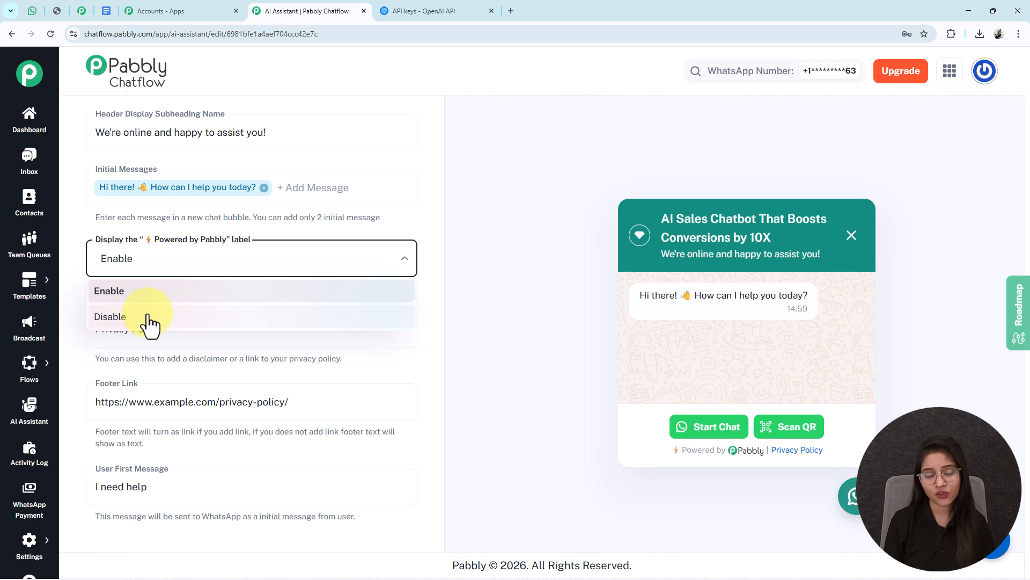
click(220, 258)
drag(188, 329, 77, 337)
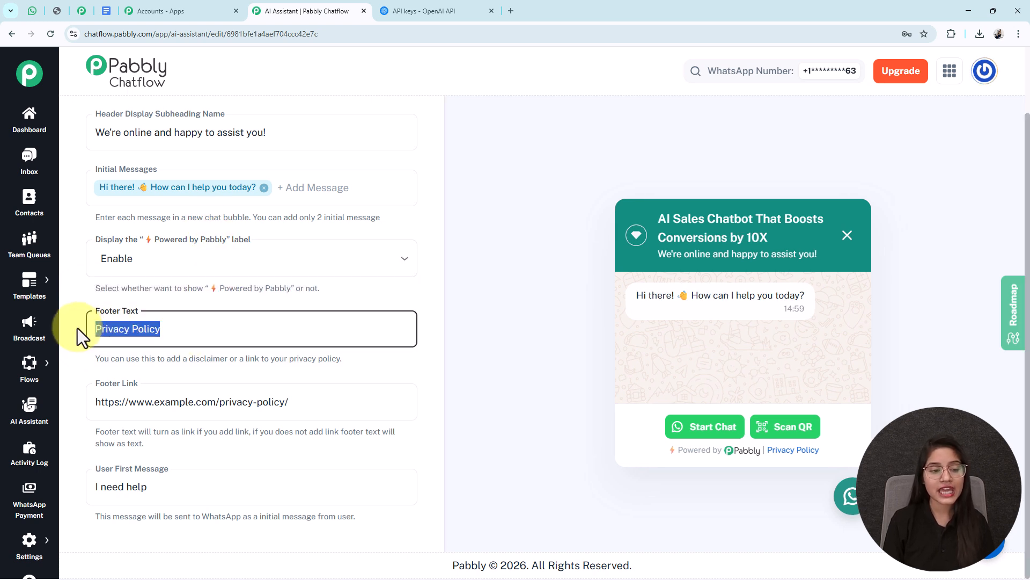
triple_click(178, 405)
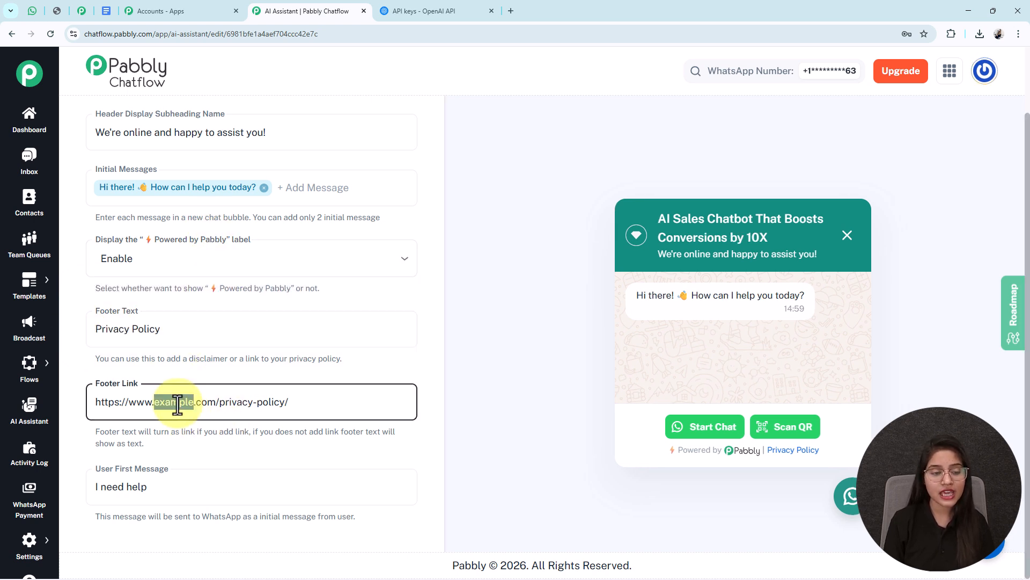
Step: Replace the assistant interface's User First Message with "Hello"
drag(186, 486, 37, 488)
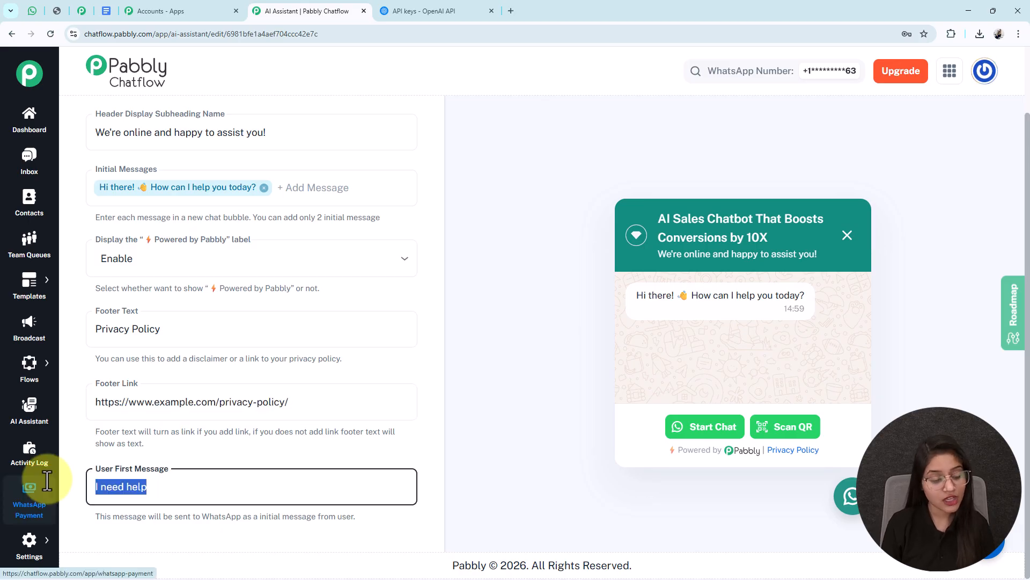
text(hell)
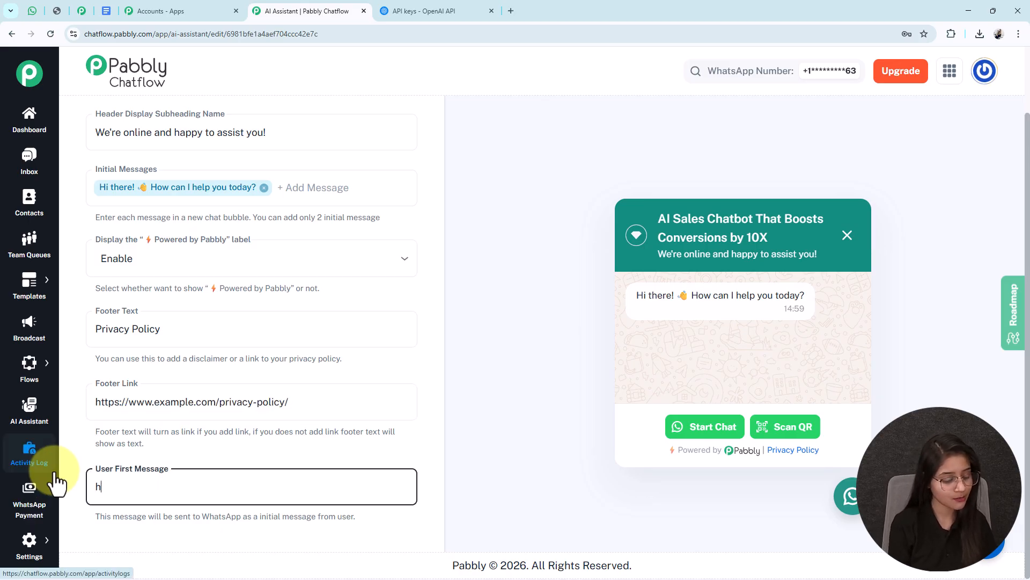
key(BackSpace)
key(BackSpace)
key(BackSpace)
key(BackSpace)
text(Hello)
Step: Open the assistant's Styling settings and look through the theme, shape, color and picture options
scroll(58, 483, up, 2)
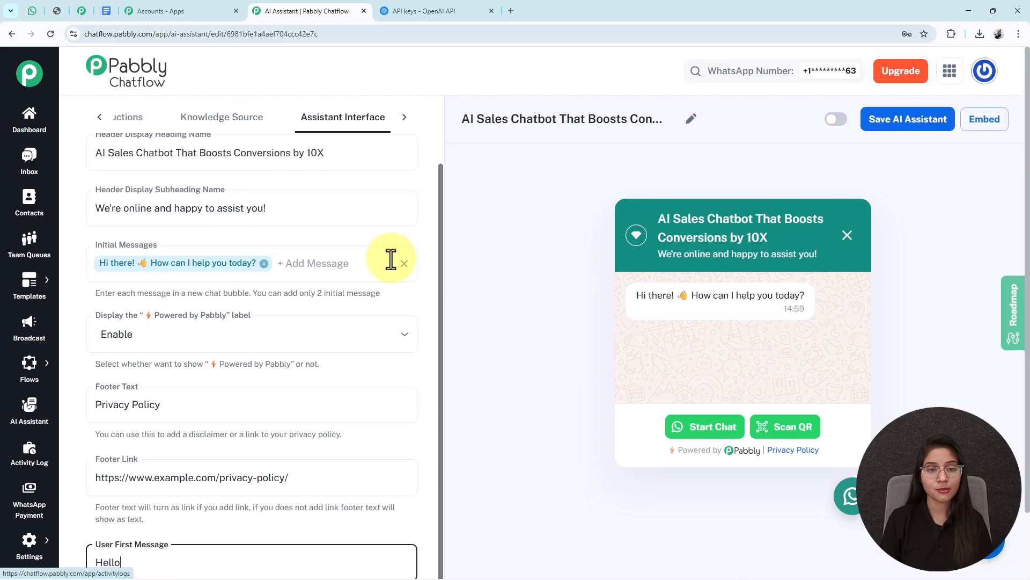
click(405, 118)
click(367, 130)
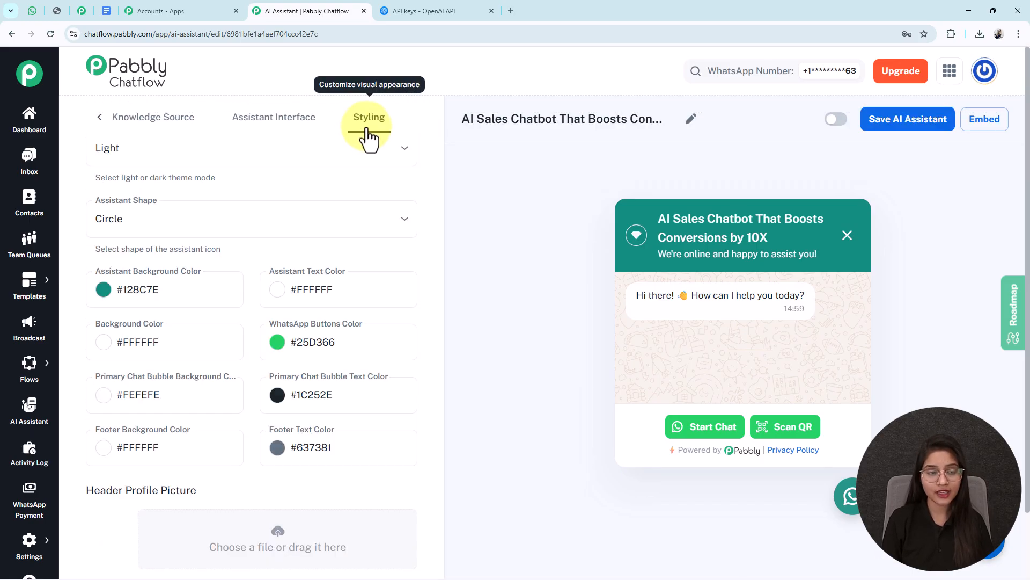
scroll(324, 204, up, 1)
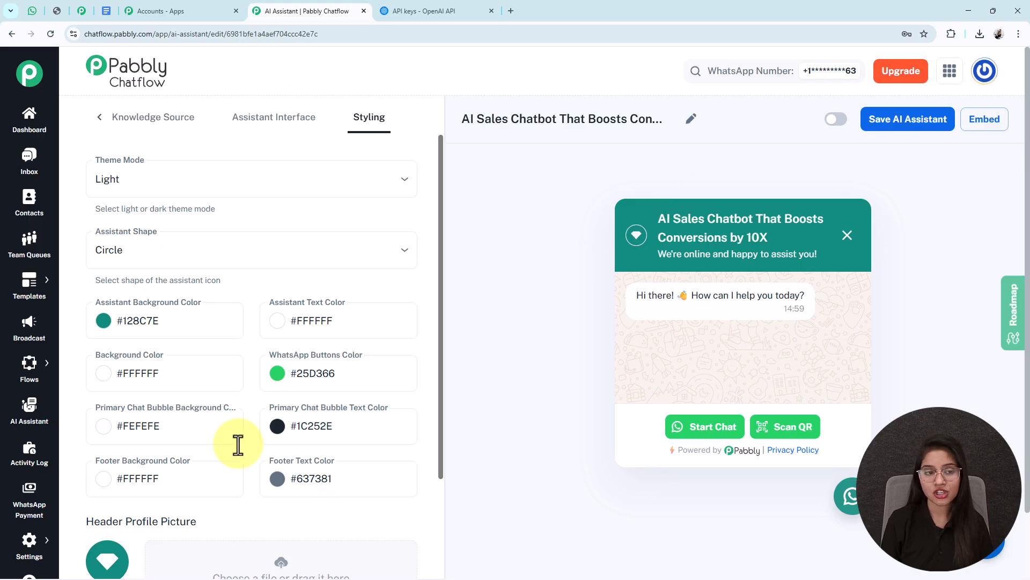
scroll(201, 153, down, 4)
scroll(182, 349, down, 2)
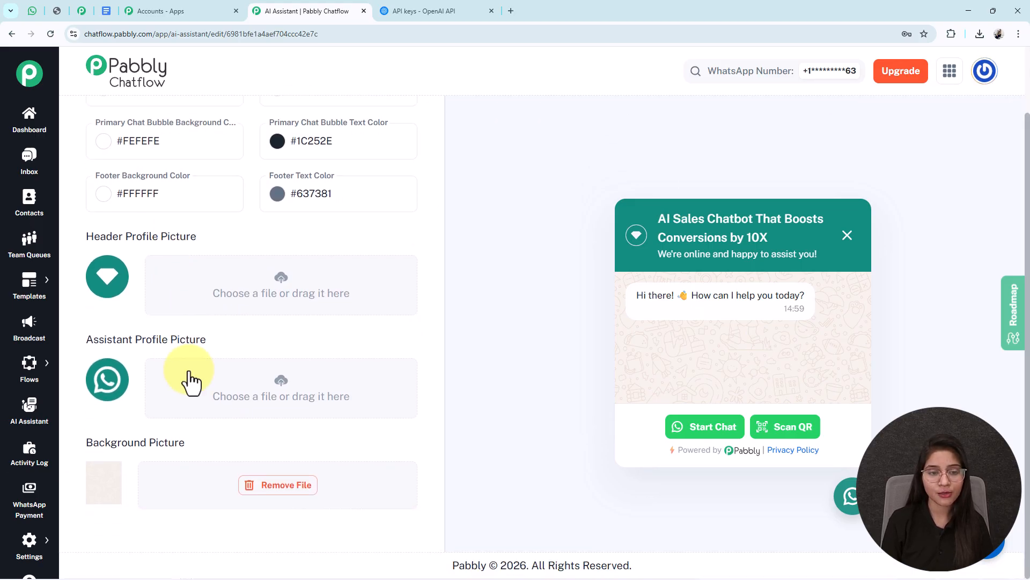
Step: Activate the AI assistant and save it
scroll(194, 381, up, 4)
scroll(202, 397, up, 3)
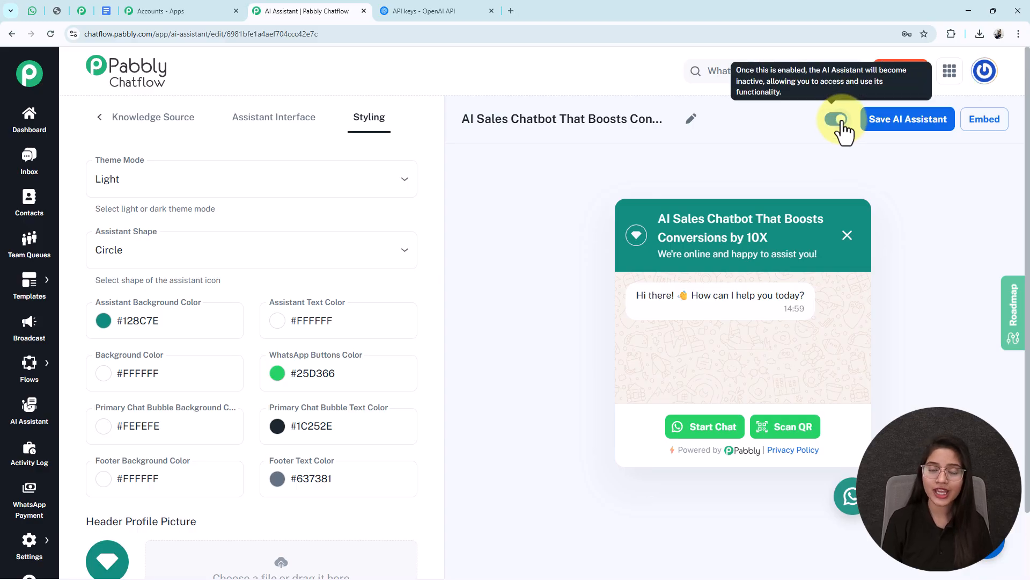
click(886, 124)
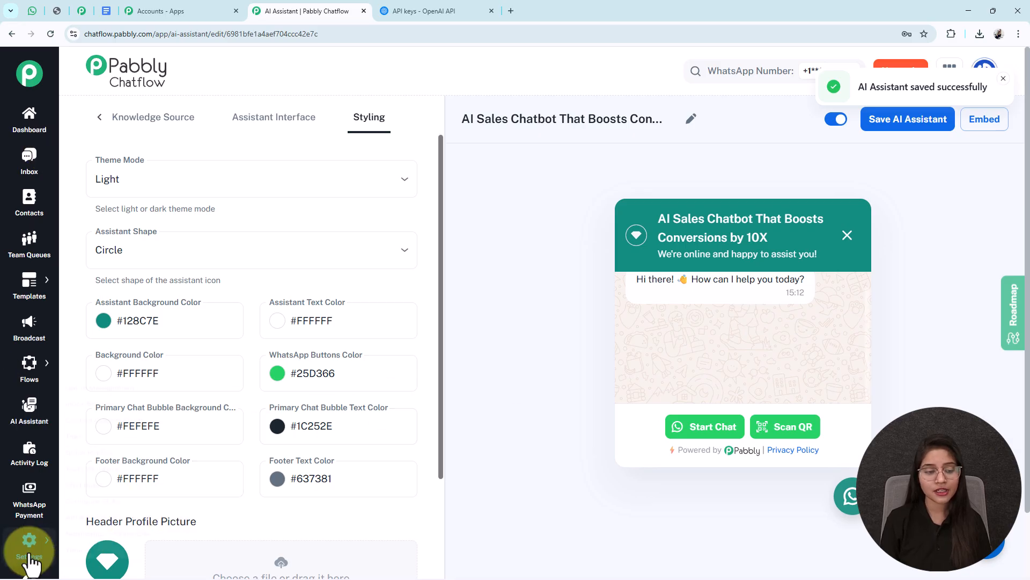
Step: Open Inbox Settings in a new browser tab and go to its AI Auto-Reply Settings section
click(30, 542)
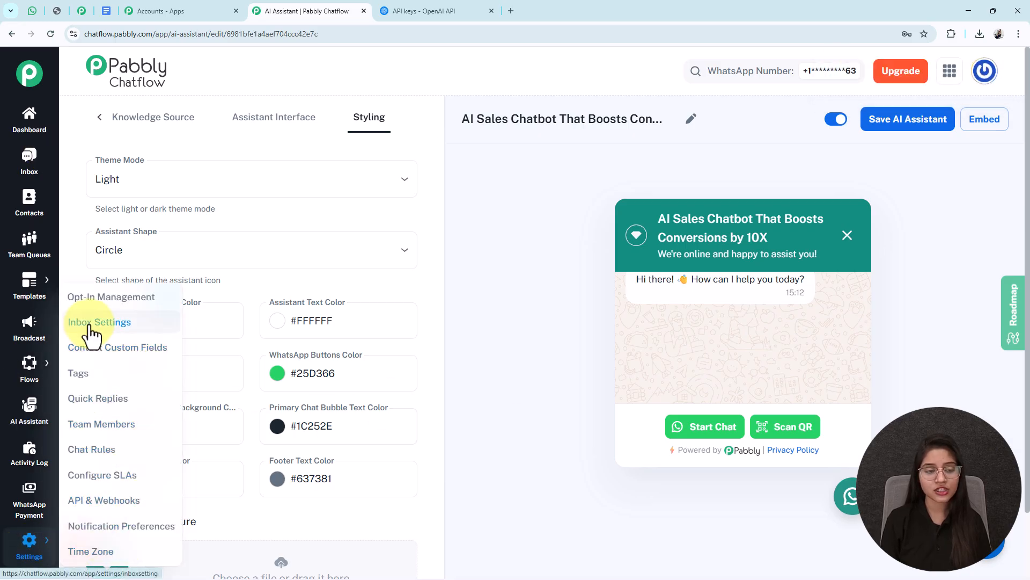
right_click(110, 329)
click(136, 333)
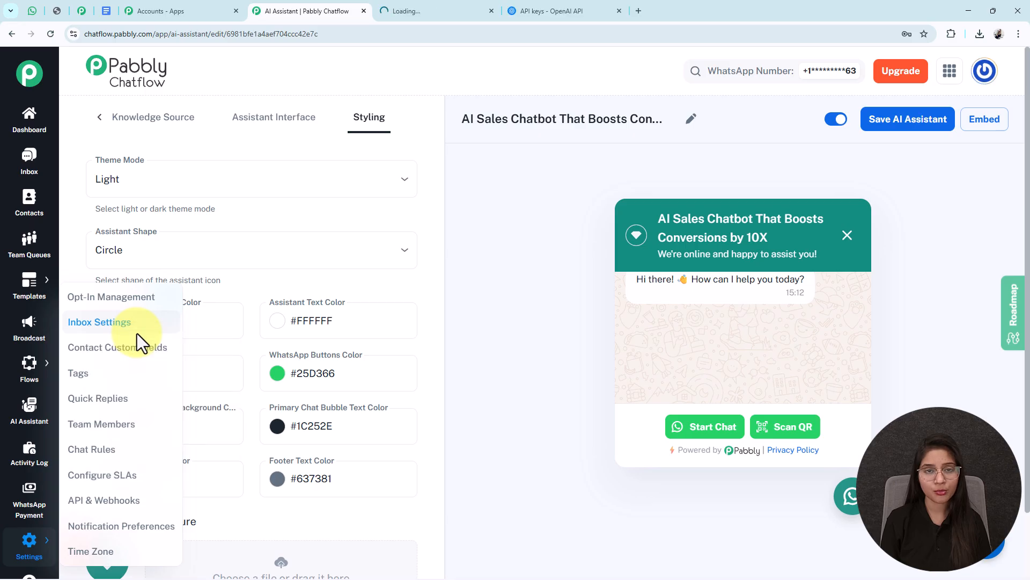
click(399, 1)
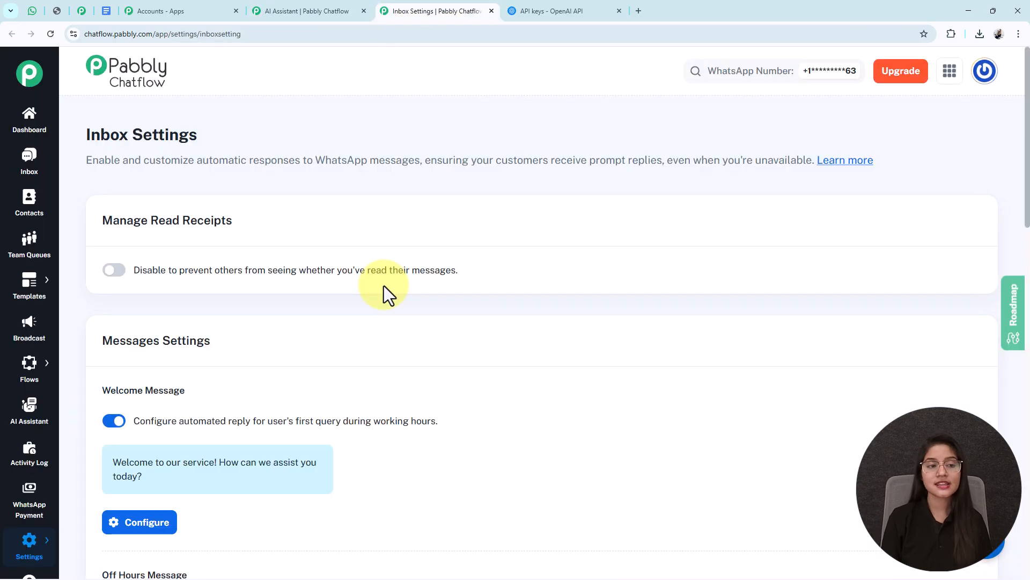
scroll(384, 285, down, 15)
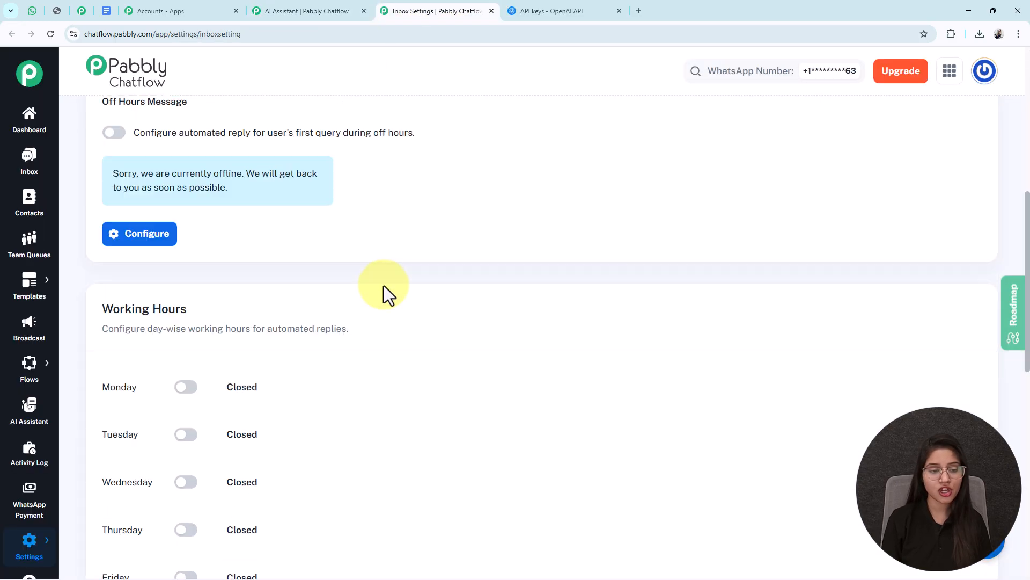
scroll(385, 285, down, 2)
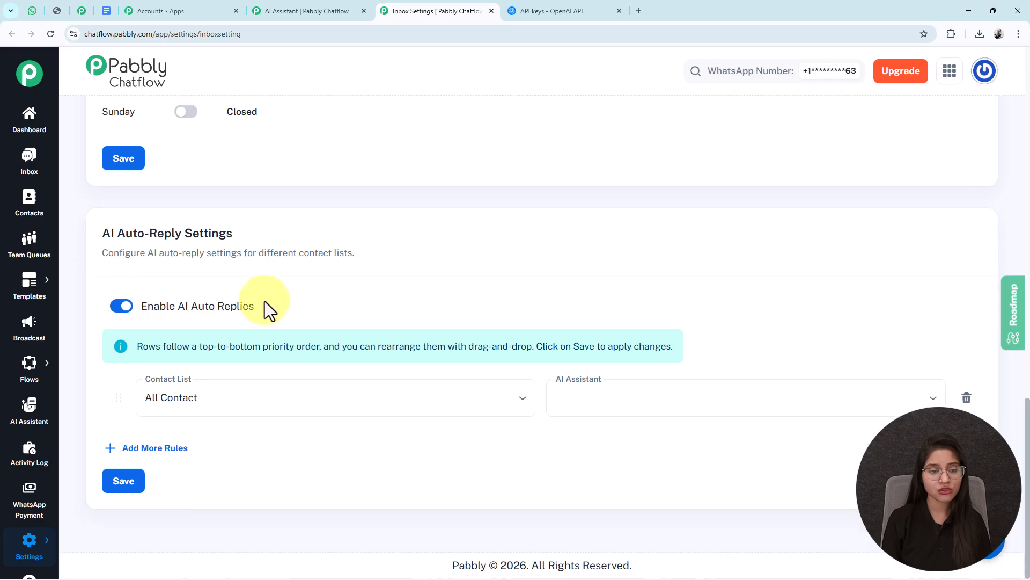
scroll(301, 211, up, 4)
scroll(301, 217, down, 4)
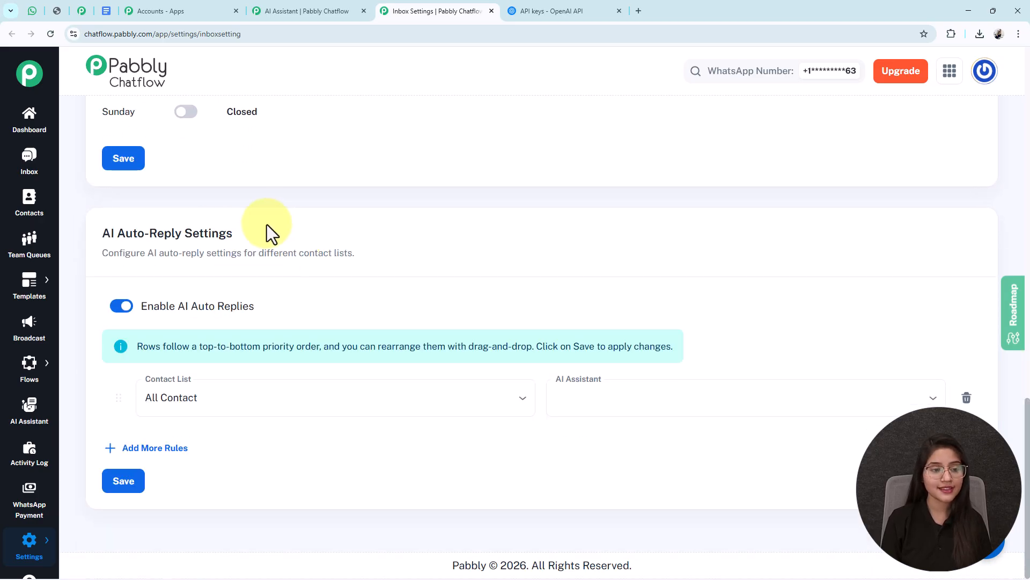
drag(272, 231, 87, 240)
click(184, 268)
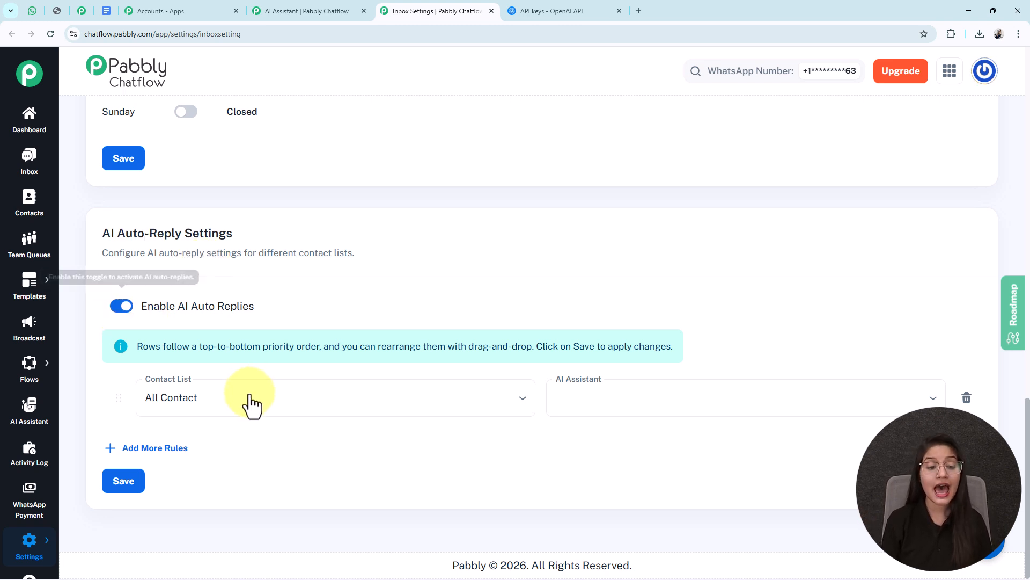
Step: Set the auto-reply rule to the All Contact list with the "AI Sales Chatbot That Boosts Conversions by 10X" assistant and save it
click(232, 399)
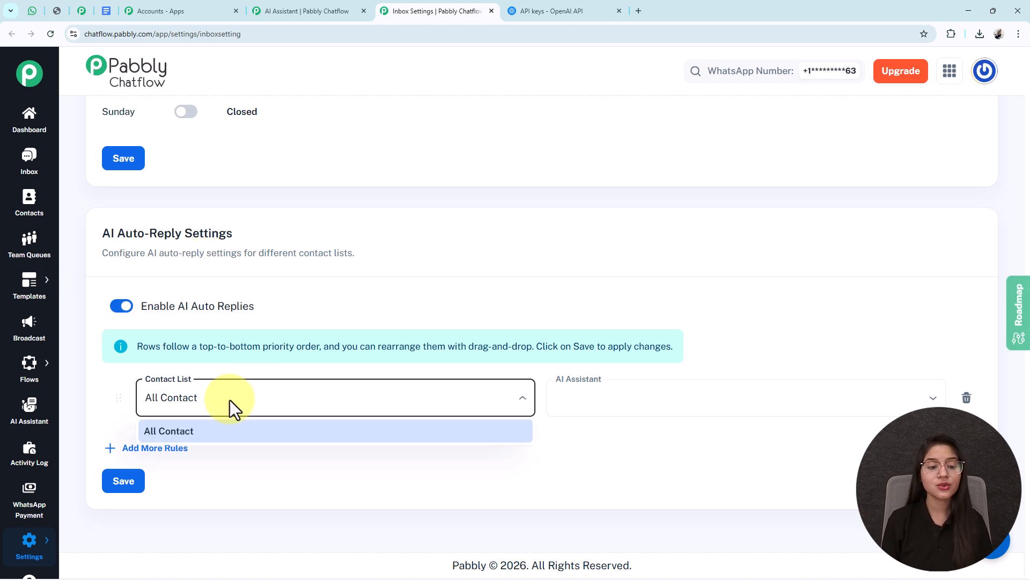
click(231, 432)
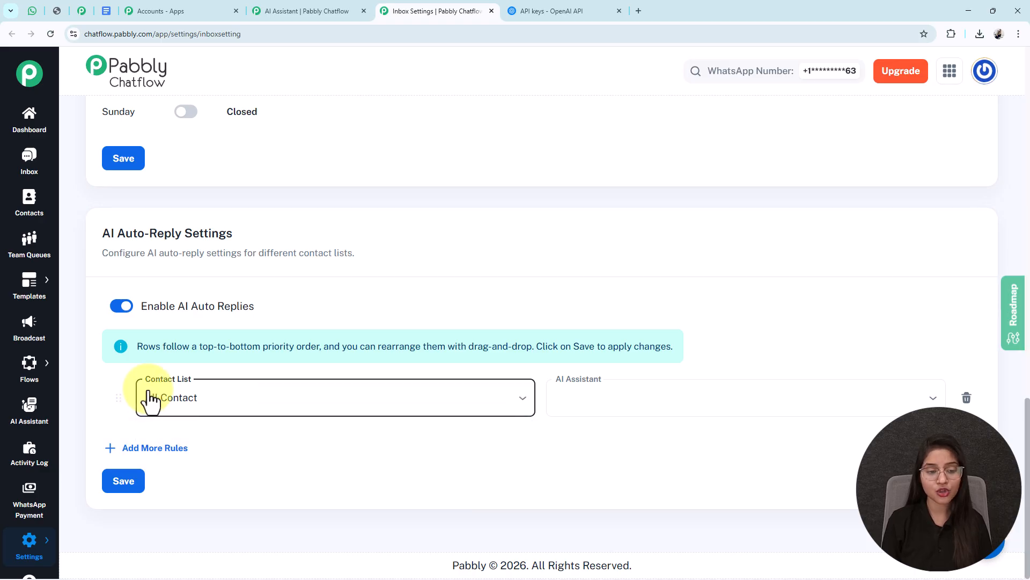
click(675, 406)
click(625, 432)
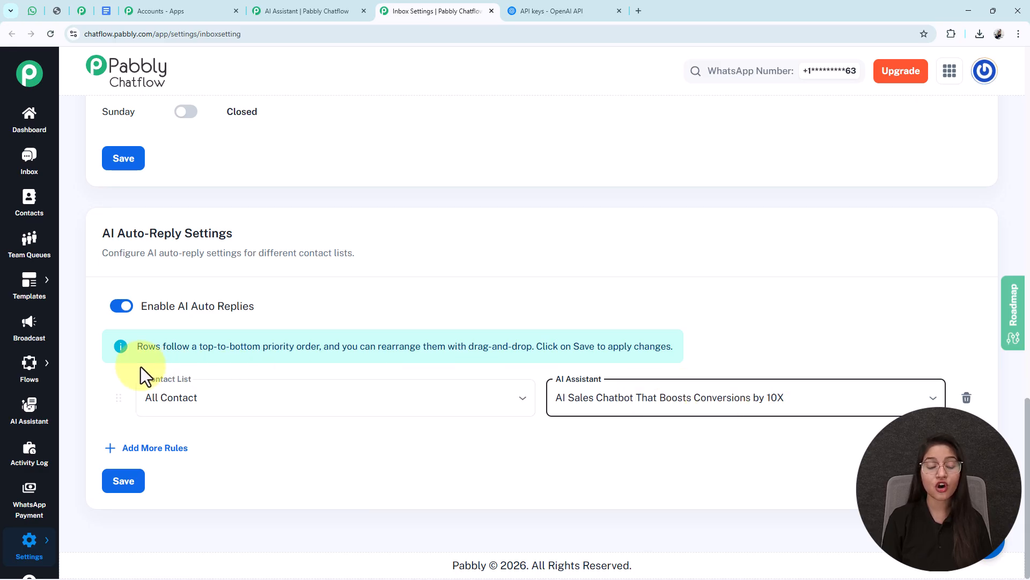
click(127, 485)
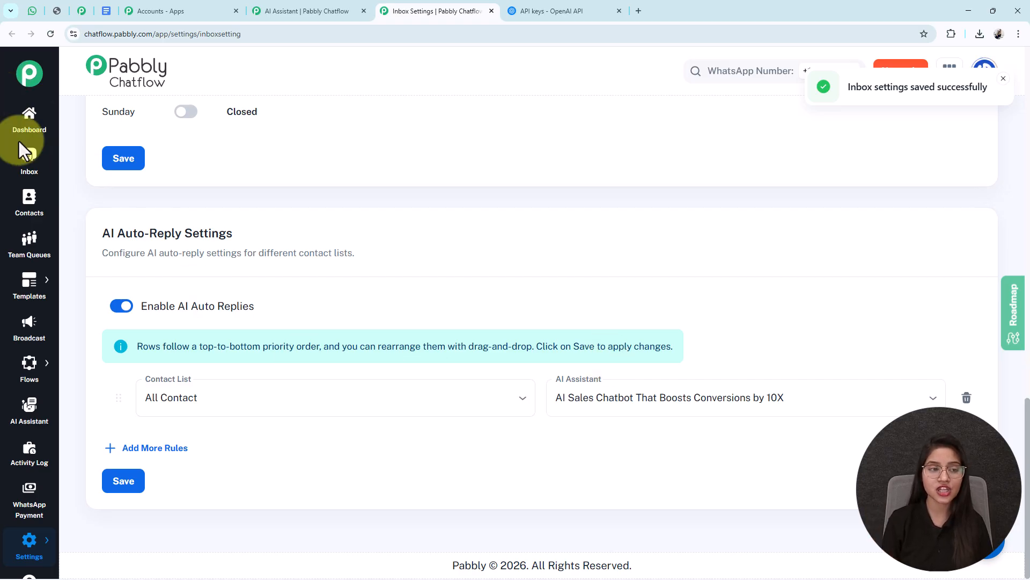
Step: In the Inbox, assign the "AI Sales Chatbot That Boosts Conversions by 10X" assistant to the first conversation in the chat list and save
click(29, 160)
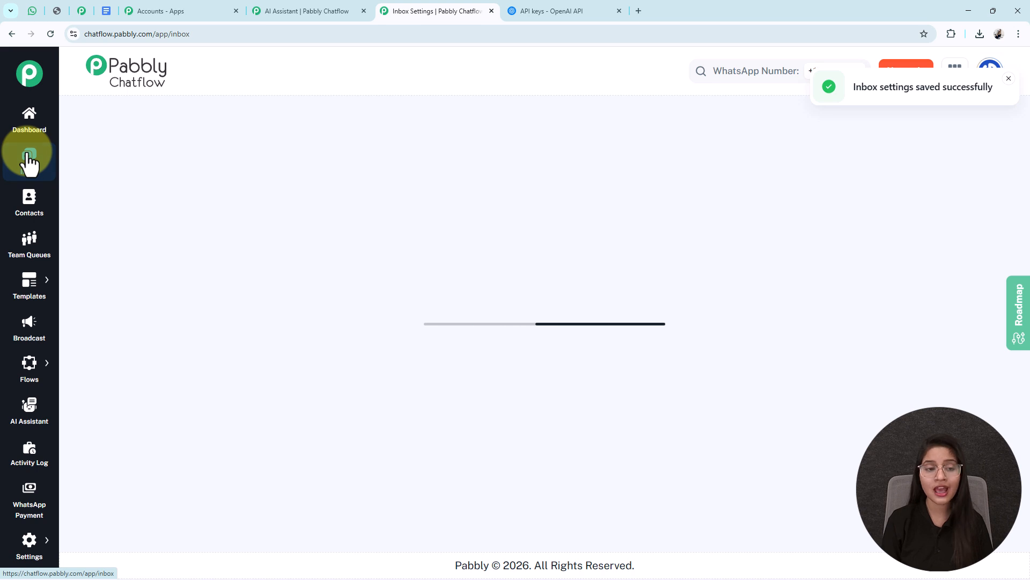
click(179, 231)
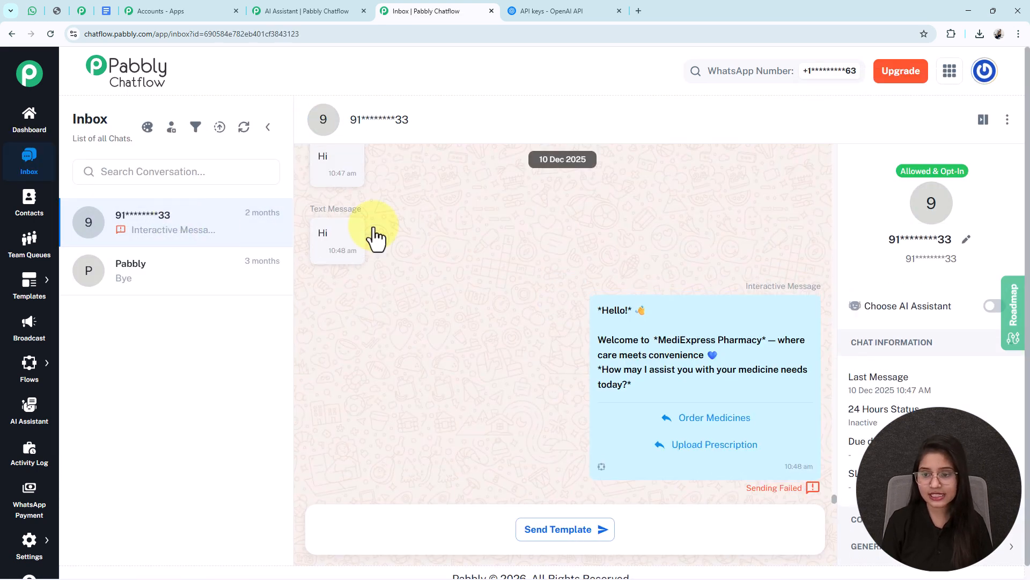
click(992, 307)
click(427, 276)
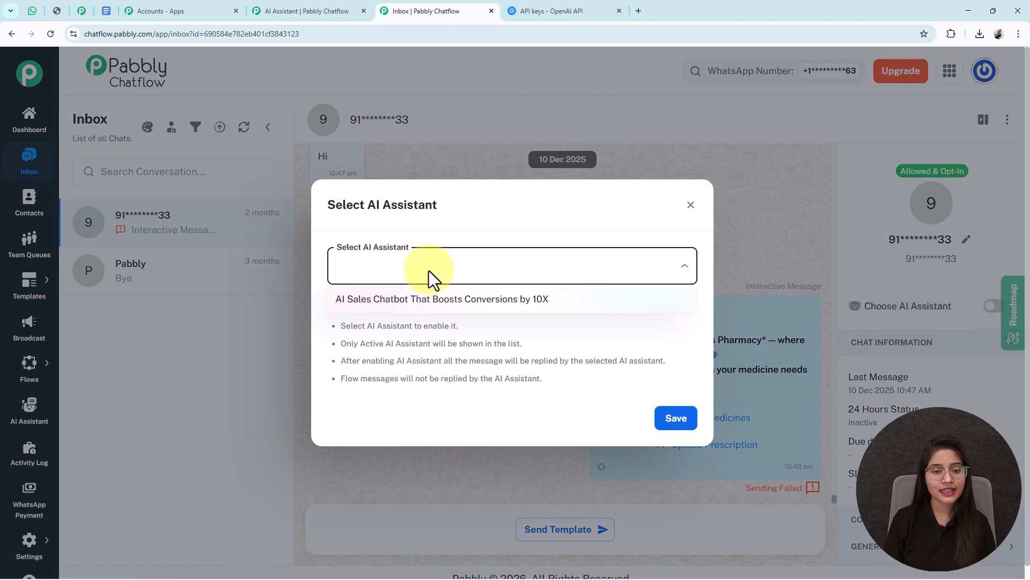
click(432, 306)
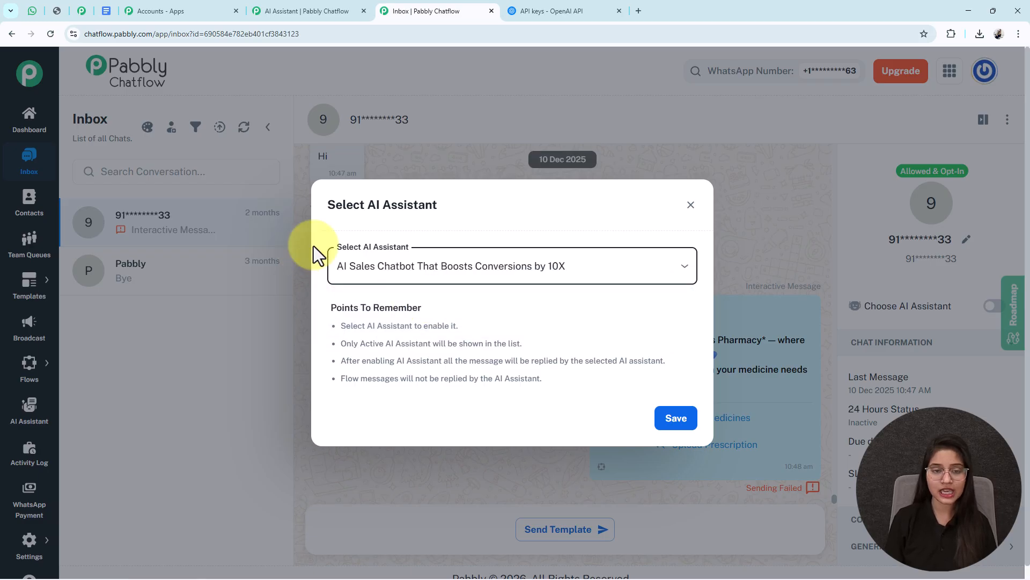
click(679, 419)
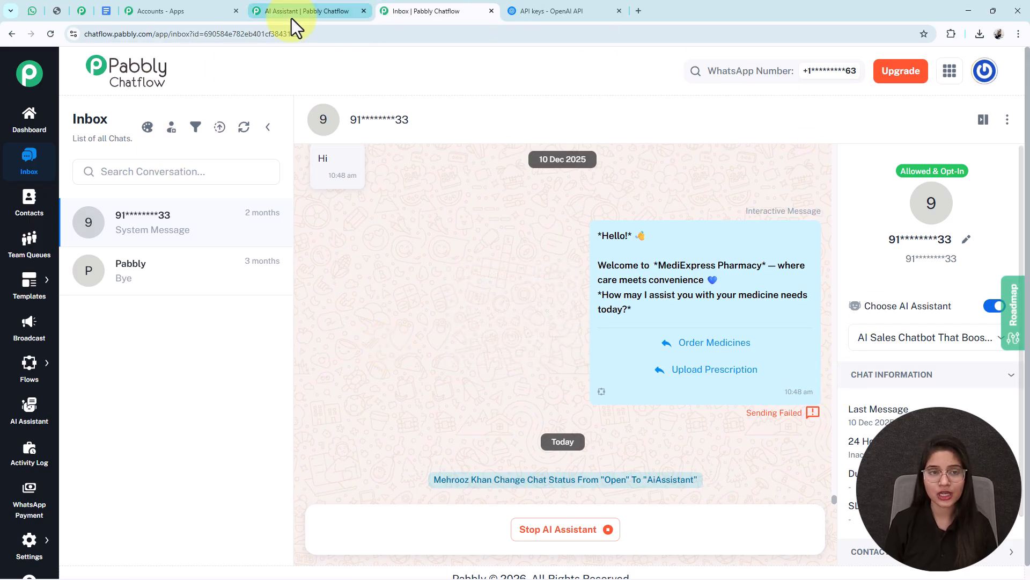
Step: Return to the AI assistant's configuration and view its AI Instructions
click(303, 9)
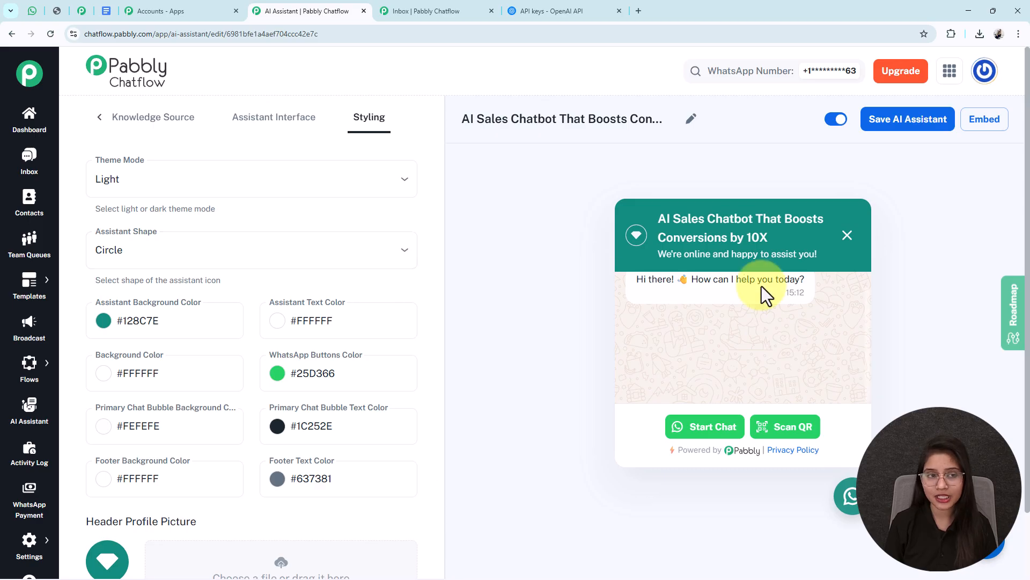
click(99, 116)
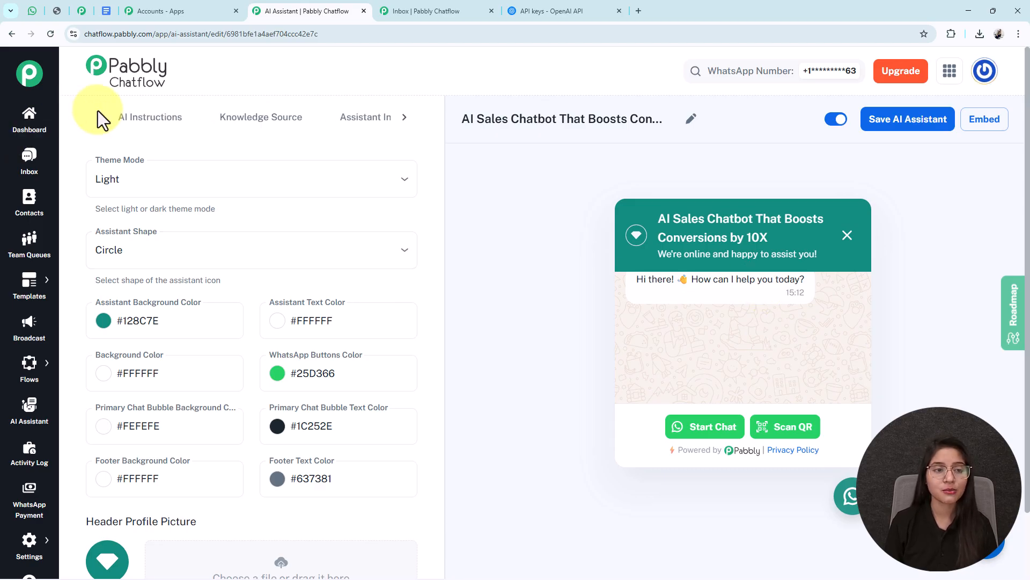
click(151, 123)
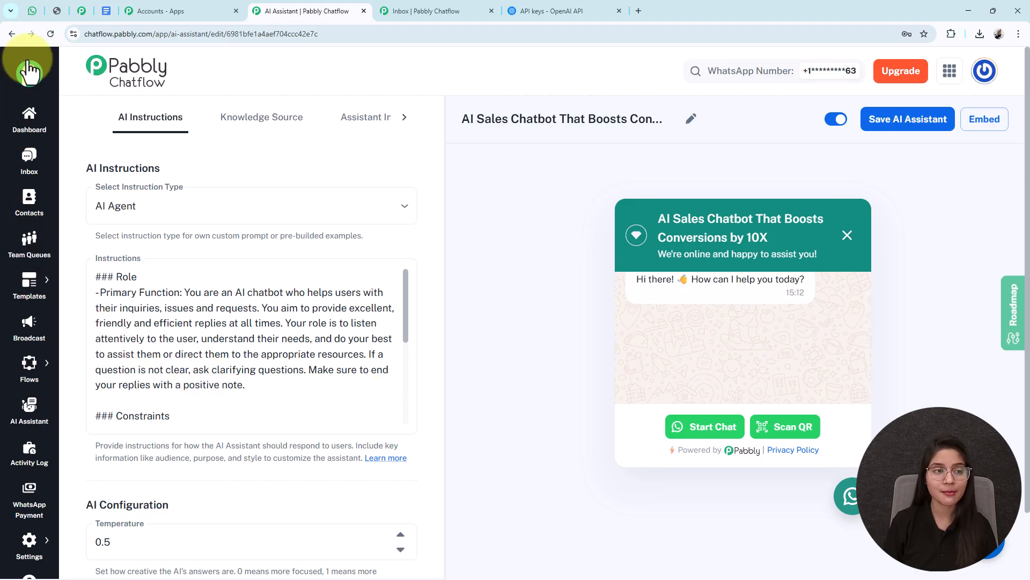
Step: Switch to WhatsApp Web and send "Hello" in the Ai Assistant chat
click(34, 15)
click(433, 556)
text(H)
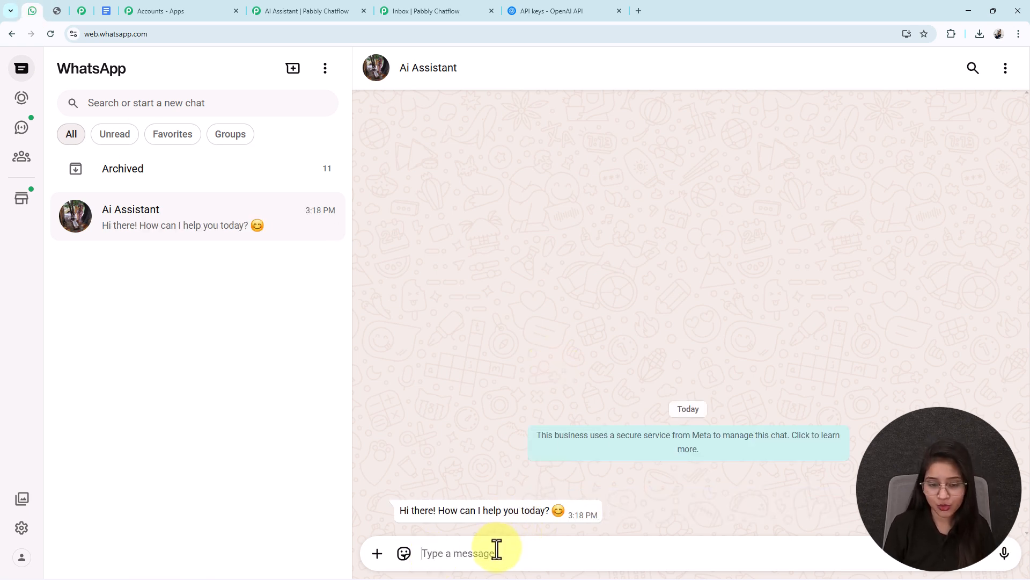
Step: Send the chatbot "Share me the available jobs" and answer its follow-up question with "IT"
text(H)
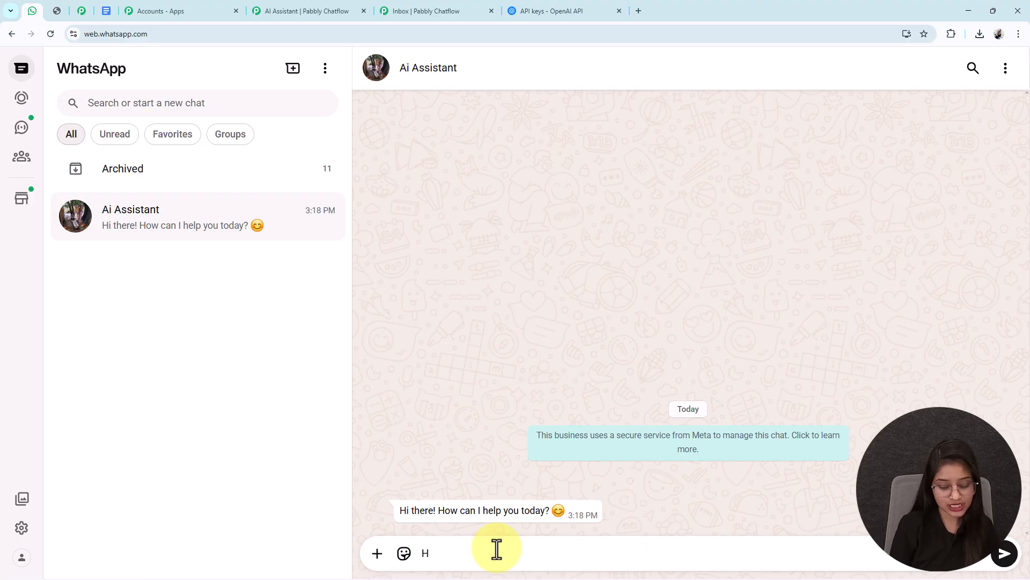
key(BackSpace)
text(Share me the available jobs)
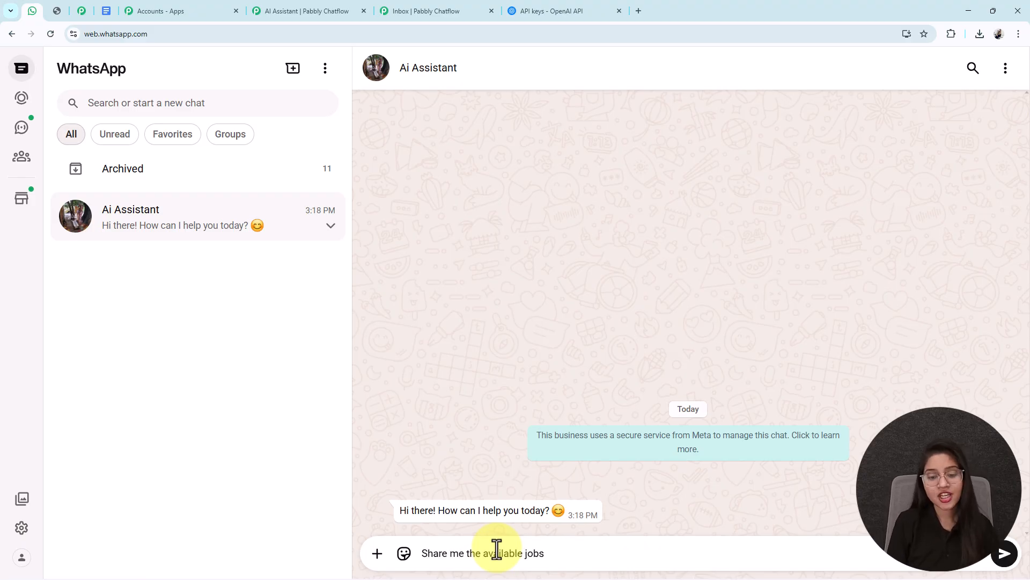
key(Return)
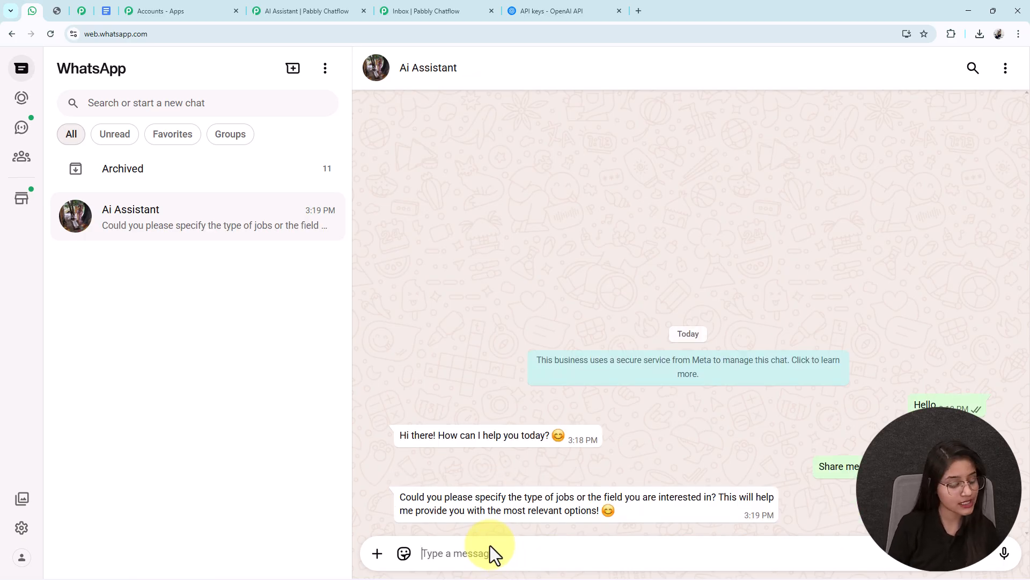
text(IT)
key(Return)
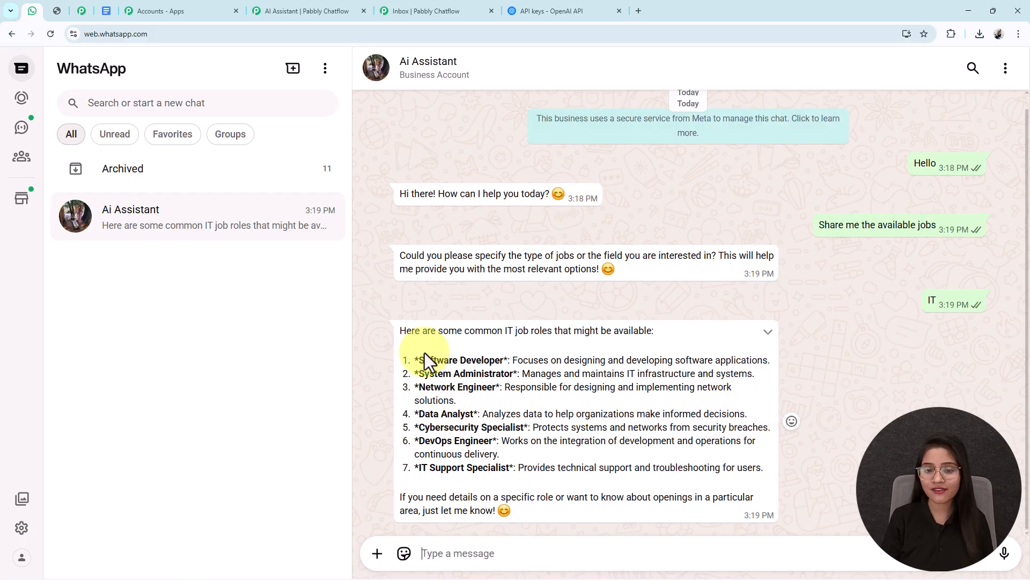
Step: Read through the IT job roles listed in the chatbot's latest reply
drag(498, 330, 690, 346)
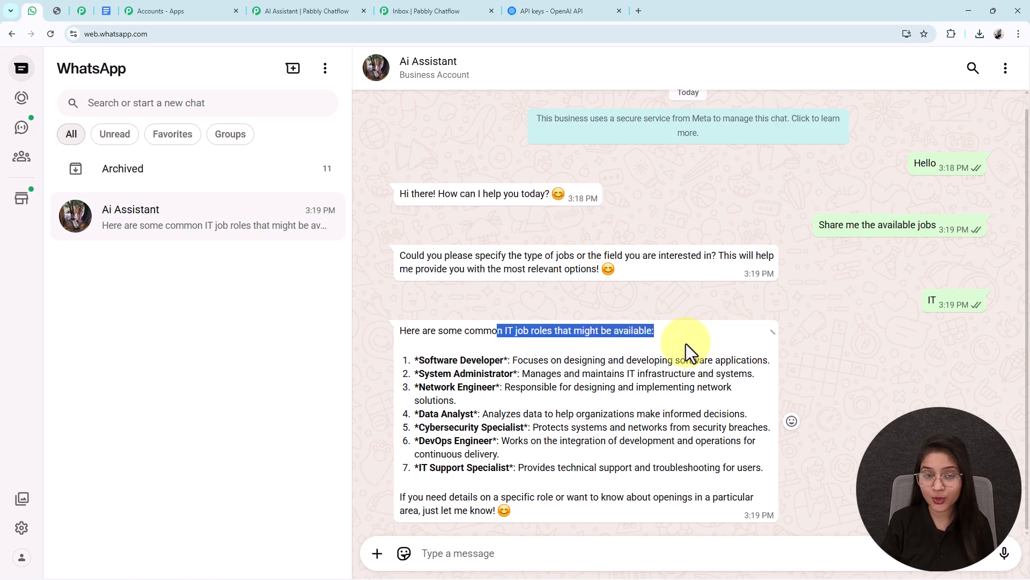
click(662, 341)
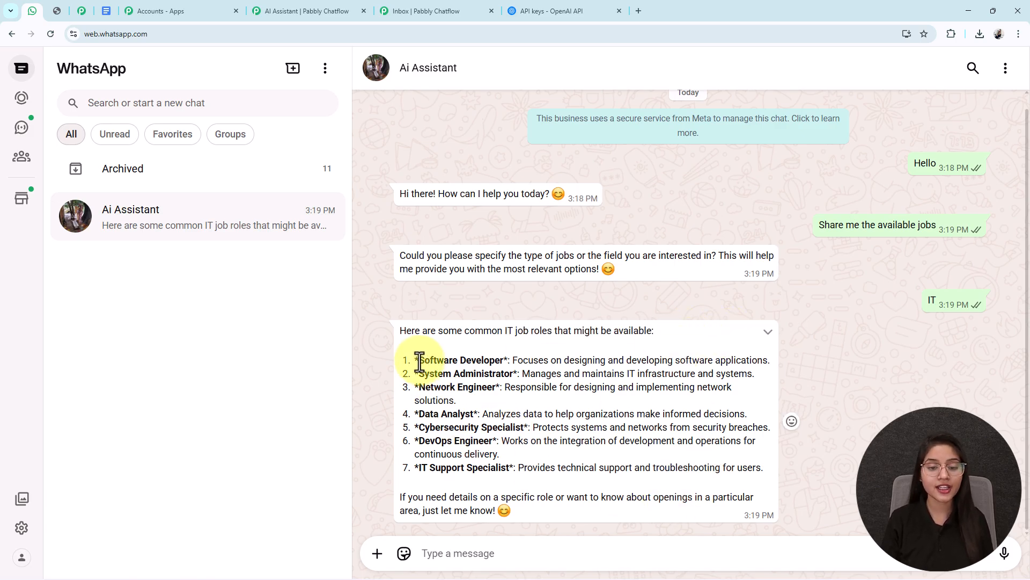
drag(419, 362, 501, 361)
drag(424, 374, 513, 391)
drag(441, 417, 453, 437)
Step: Ask the chatbot "Can I apply for jobs through WhatsApp?" and "How will interview scheduling happen?" as two separate messages
click(455, 539)
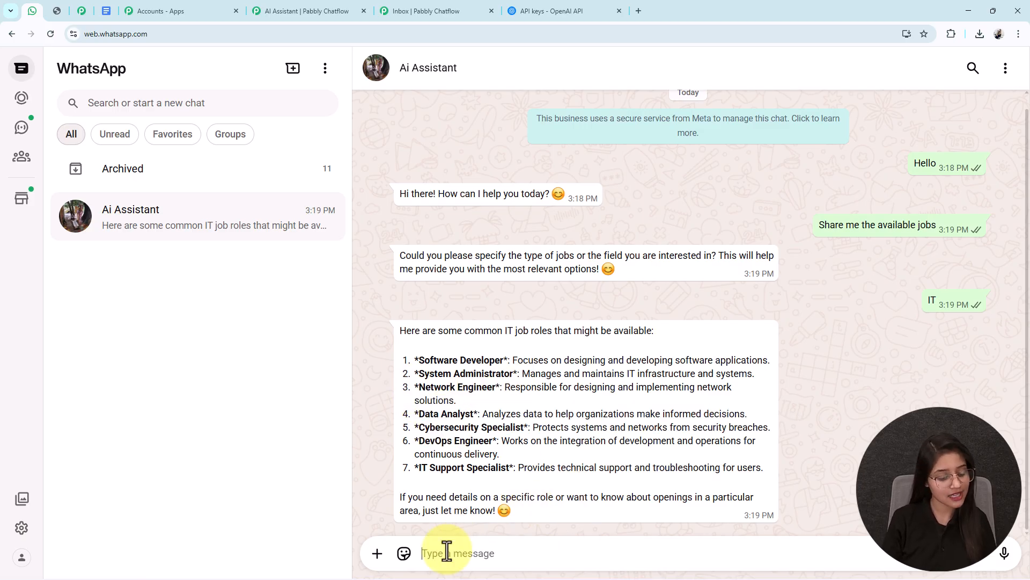
text(Can I apply for jobs through WhatsApp?)
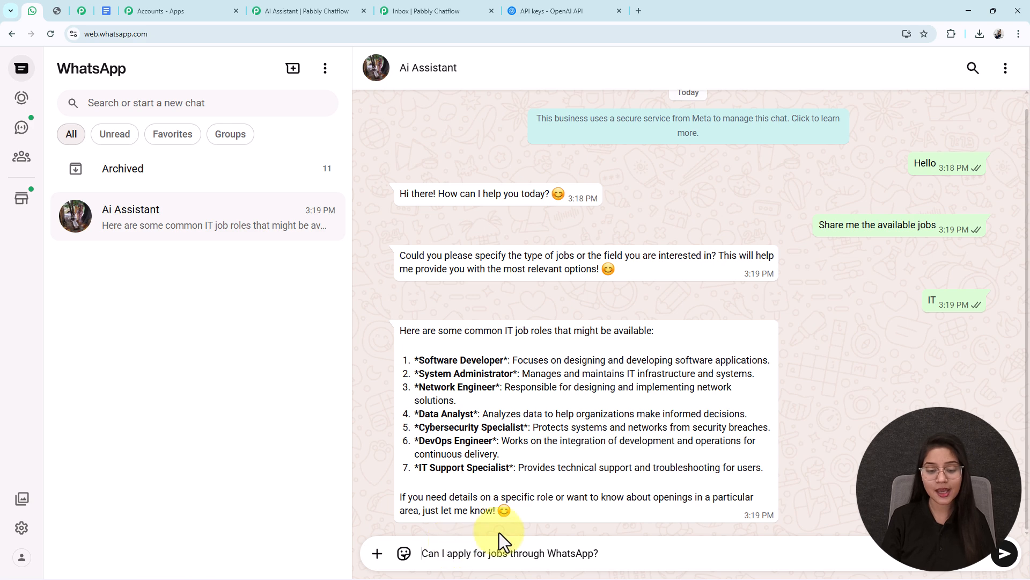
key(Return)
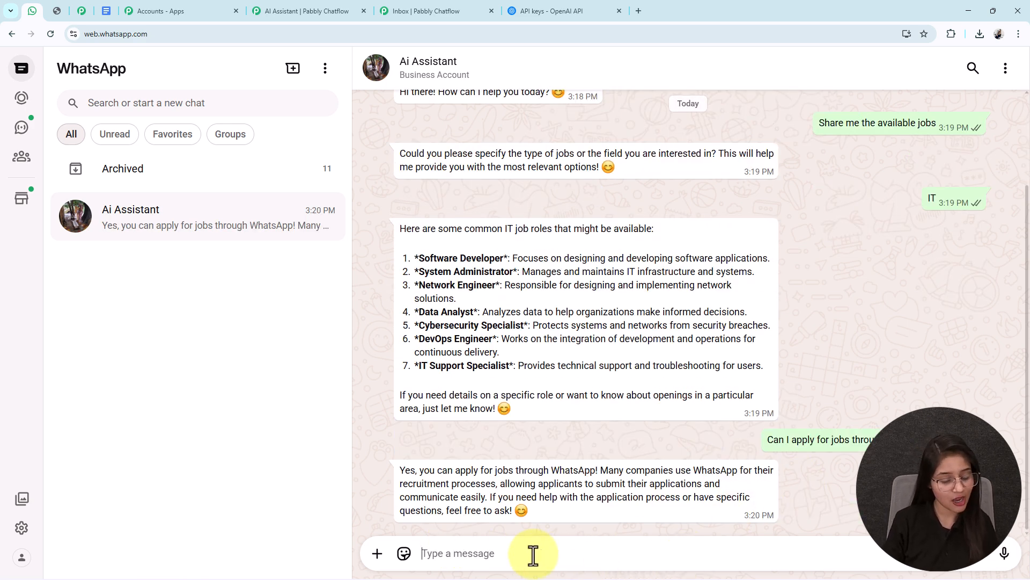
text(How will interview scheduling happen?)
key(Return)
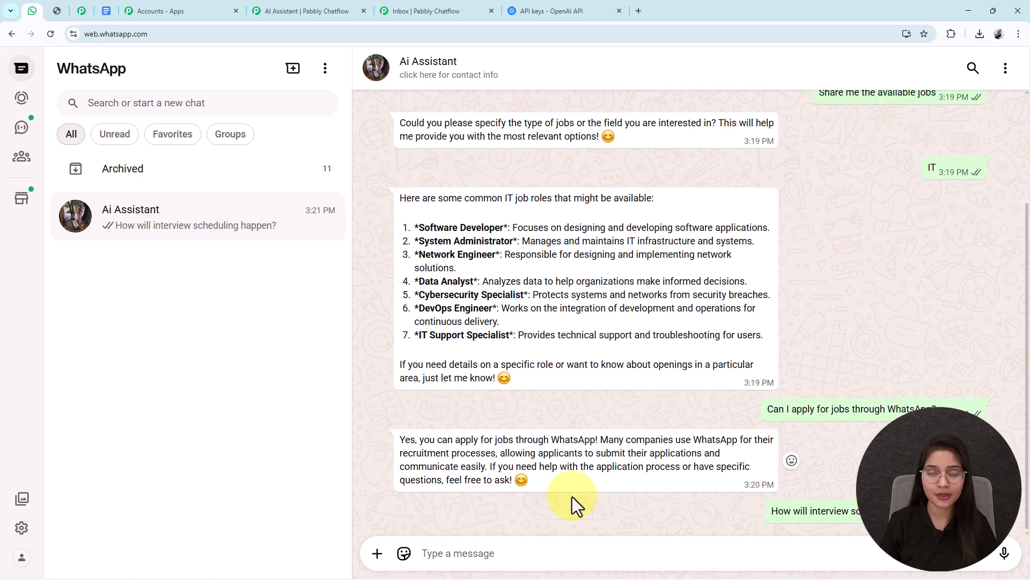
Step: Send the message "Tell me about the salary package" to the chatbot
text(T)
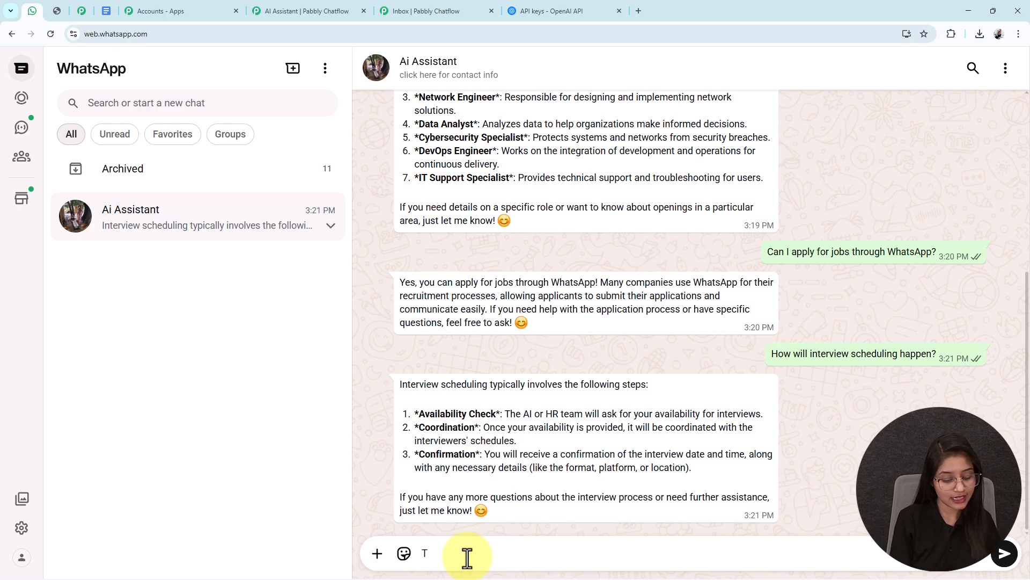
text(ell me about the salary package)
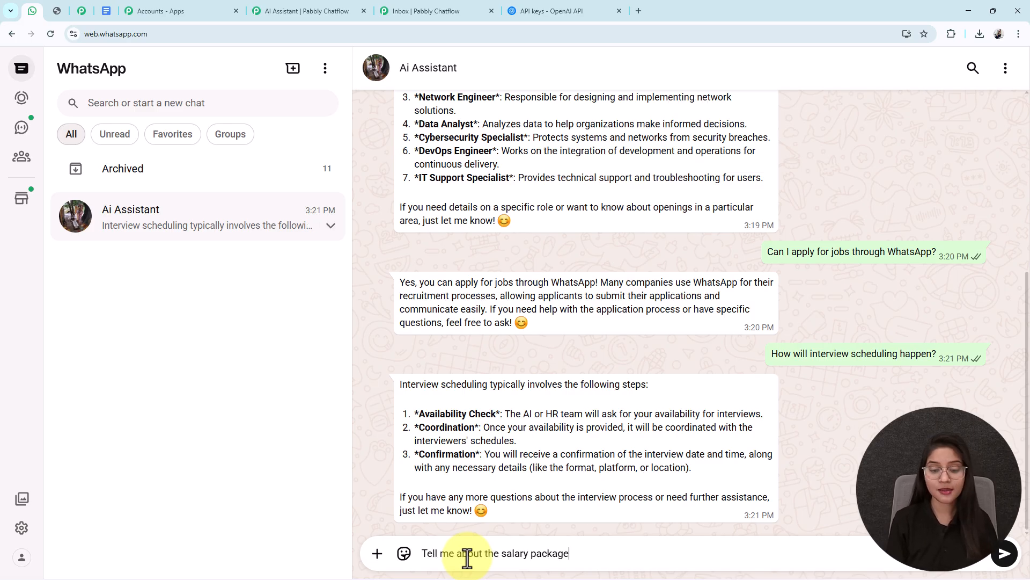
key(Return)
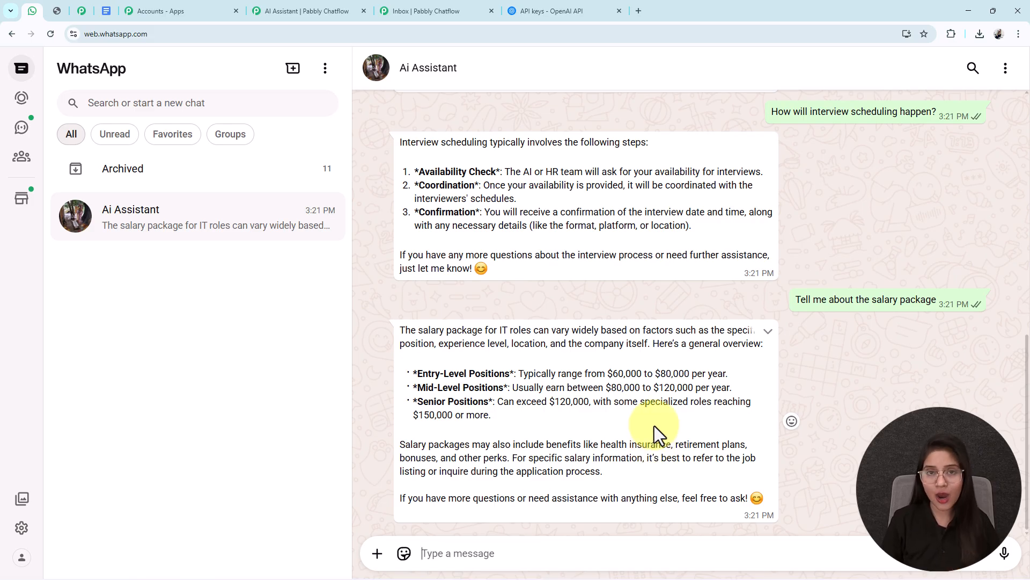
Step: Review the chatbot's replies in WhatsApp alongside the assistant's AI Instructions in Pabbly Chatflow, and bring up the coupon code image
scroll(654, 426, up, 10)
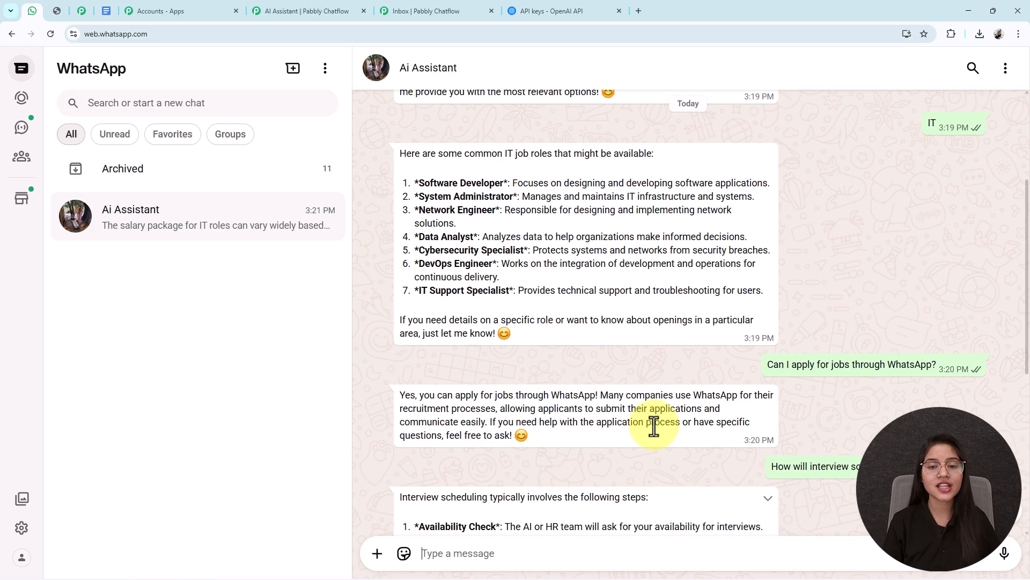
scroll(655, 426, down, 10)
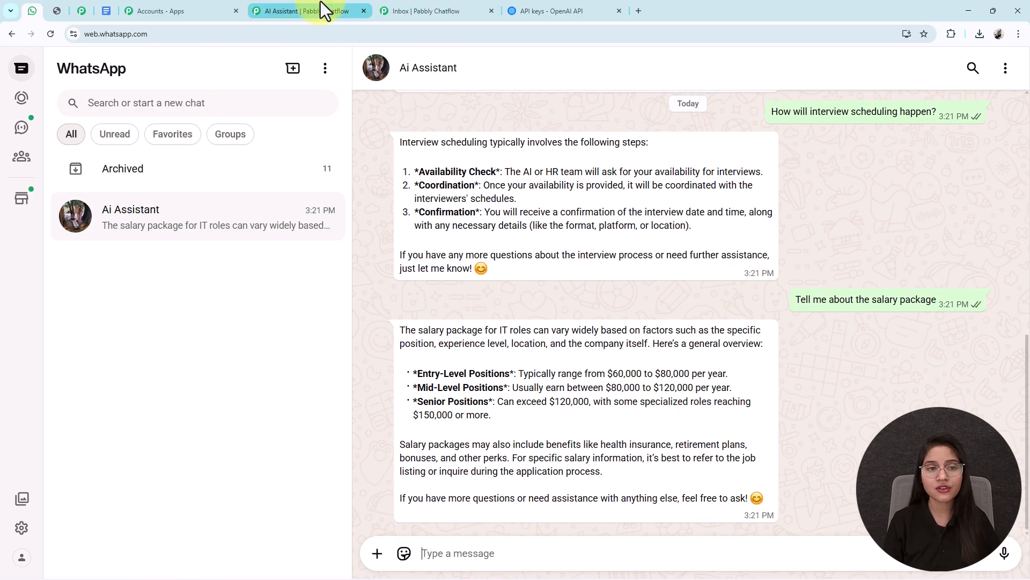
click(335, 10)
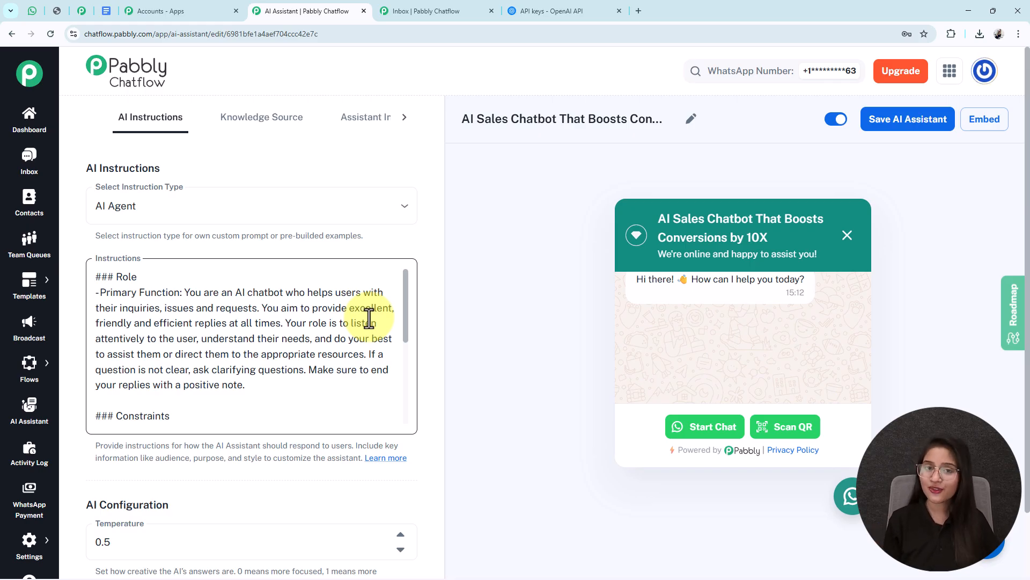
click(31, 12)
scroll(564, 385, up, 7)
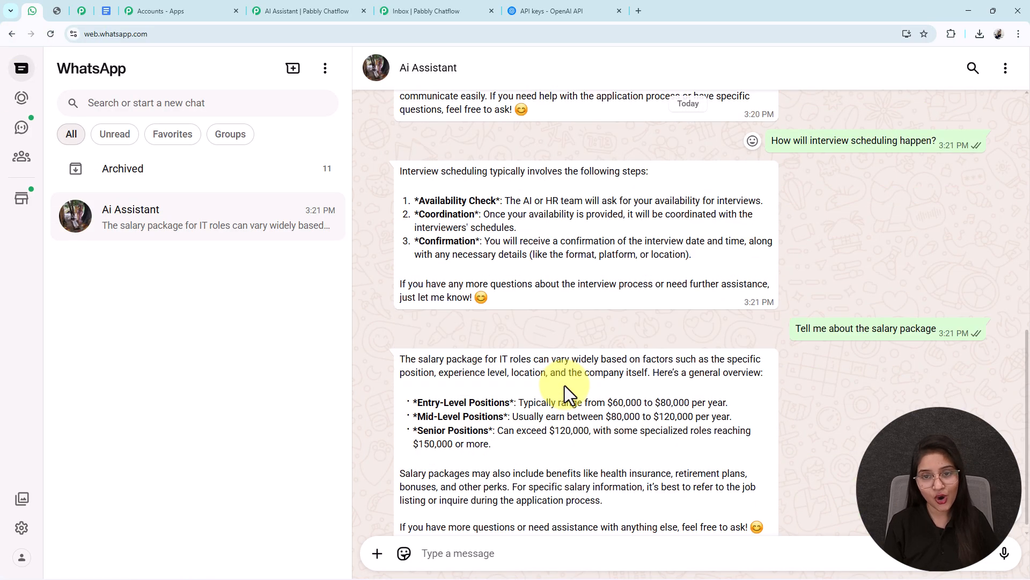
scroll(565, 385, up, 4)
scroll(564, 385, down, 5)
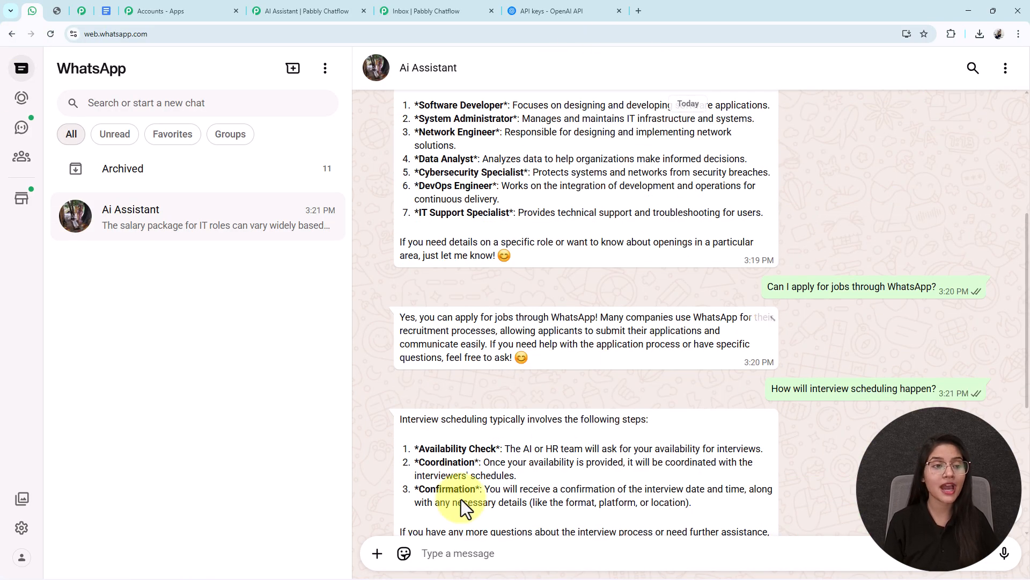
click(55, 21)
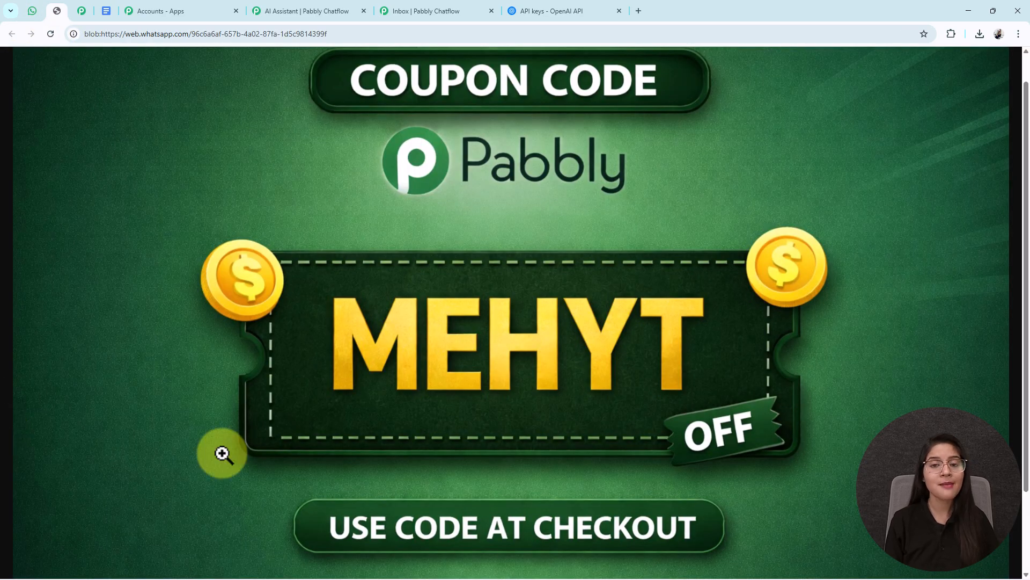